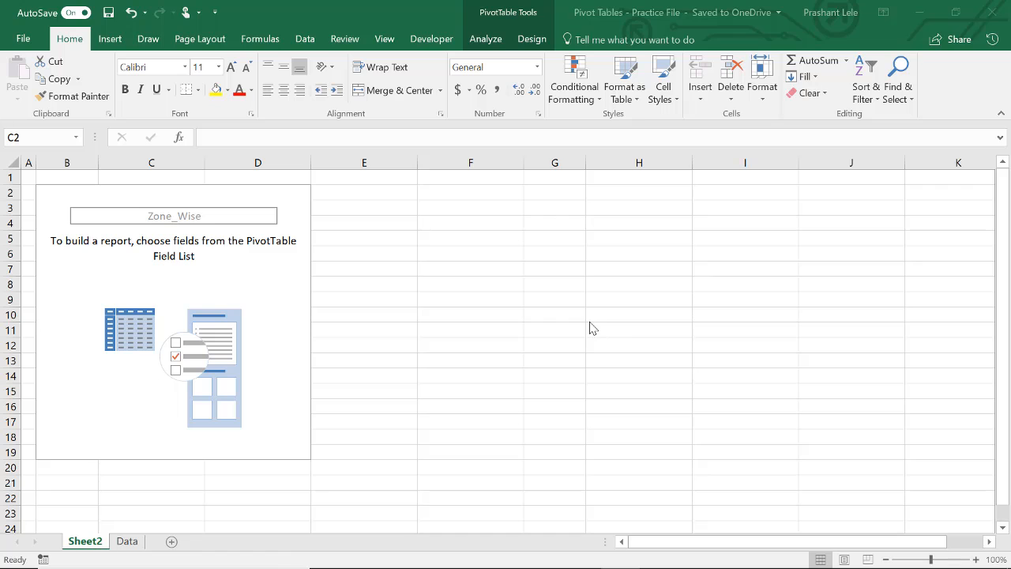
# Step: Add the Calendar Day field to the rows of the Zone_Wise PivotTable
pyautogui.click(251, 275)
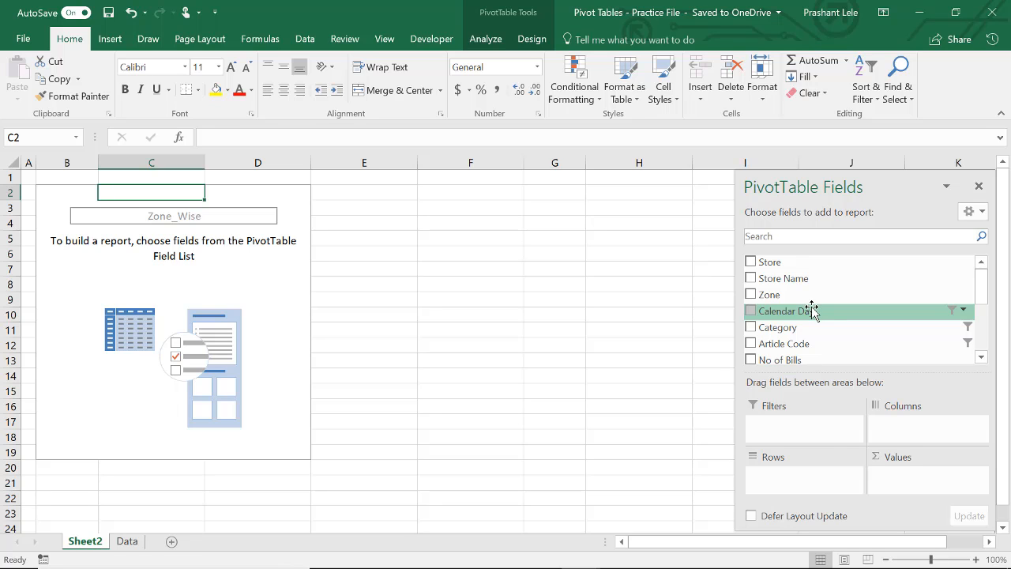
pyautogui.moveTo(812, 310); pyautogui.dragTo(844, 490)
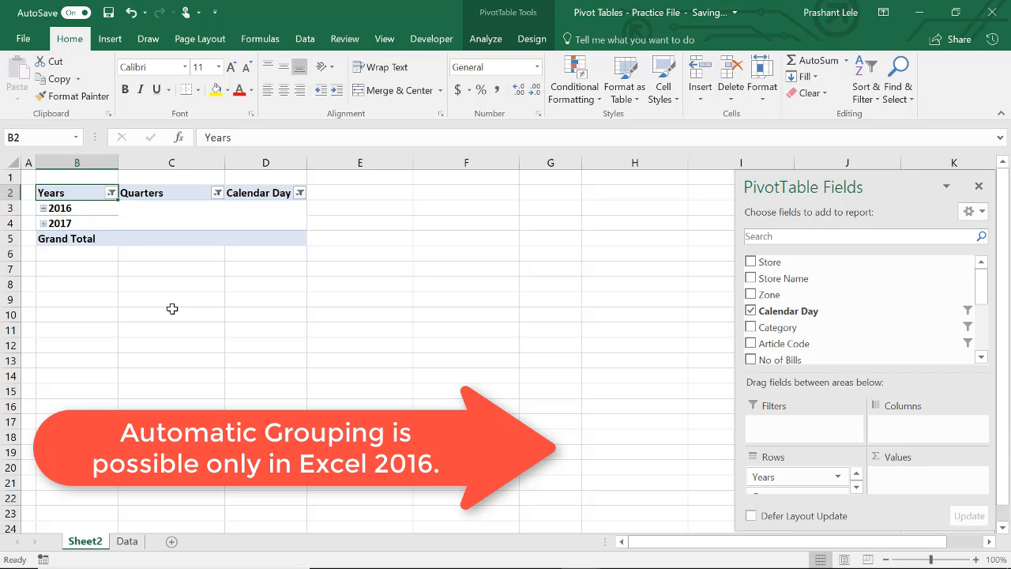
# Step: View the source dates on the Data sheet, and expand 2016 and its Qtr1 in the PivotTable on Sheet2
pyautogui.click(126, 540)
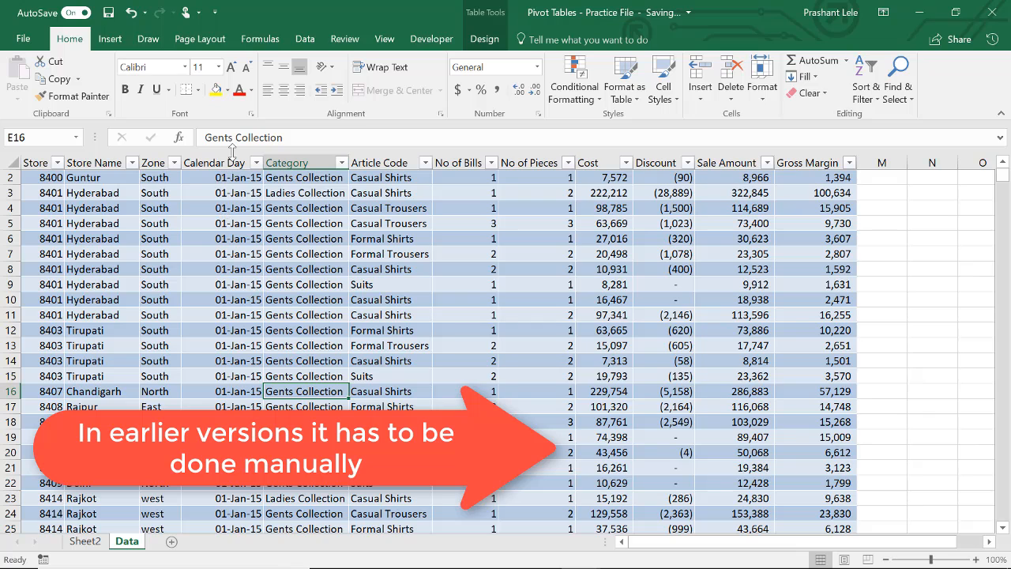
pyautogui.click(88, 542)
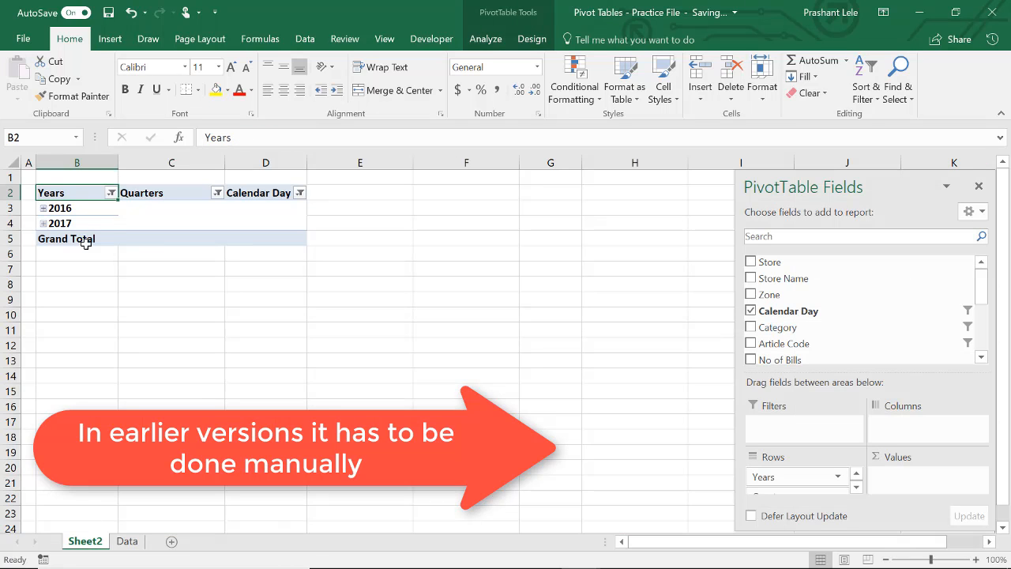
pyautogui.click(44, 209)
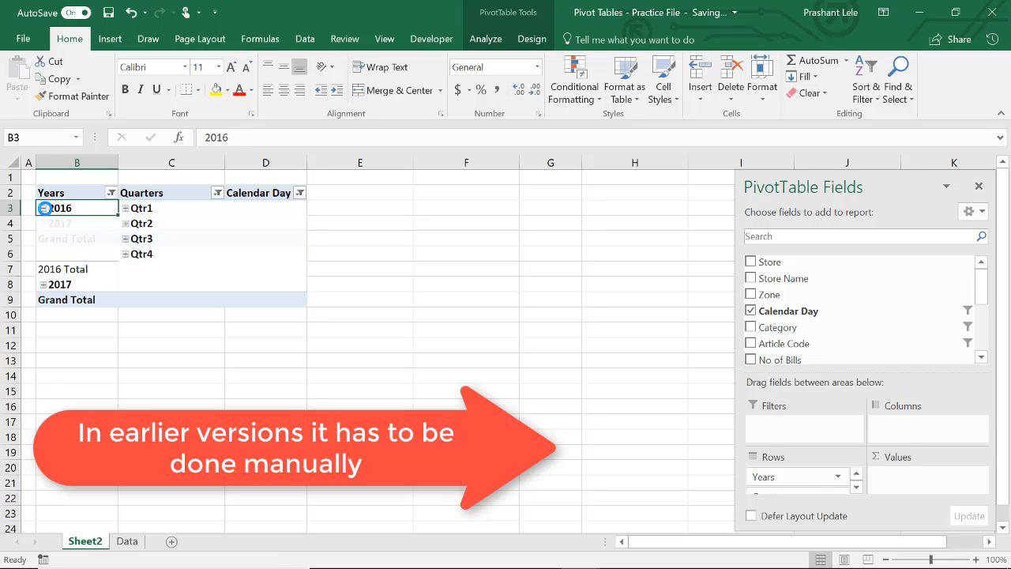
pyautogui.click(127, 209)
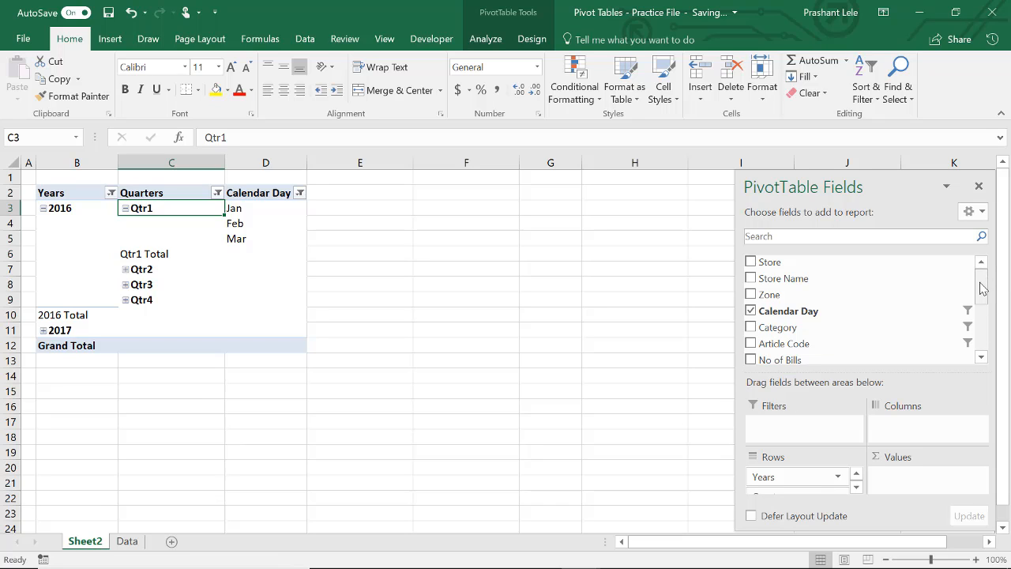
# Step: Remove the Quarters and Years fields from the PivotTable, keeping only Calendar Day in the rows
pyautogui.moveTo(983, 288); pyautogui.dragTo(983, 343)
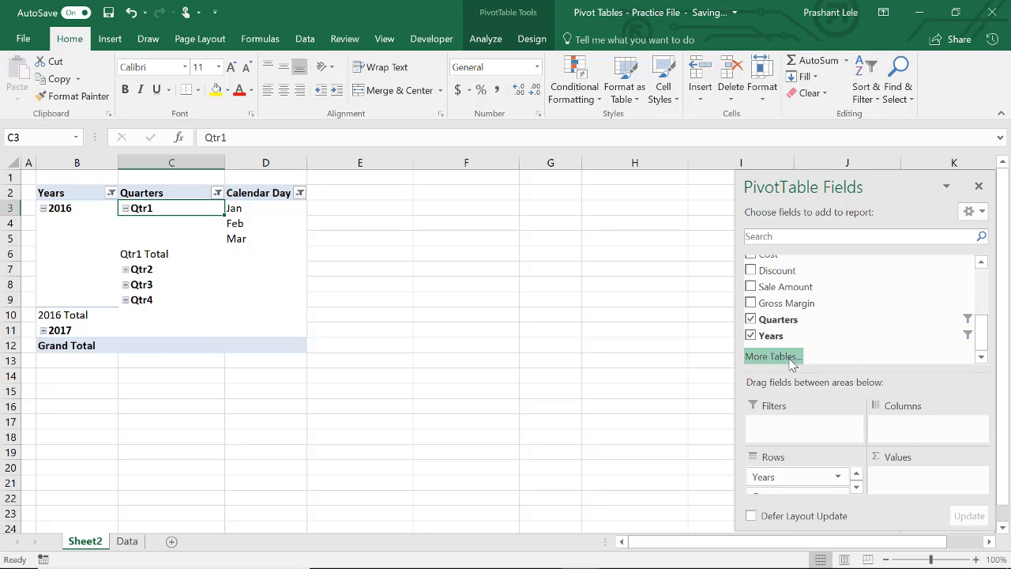
pyautogui.click(751, 320)
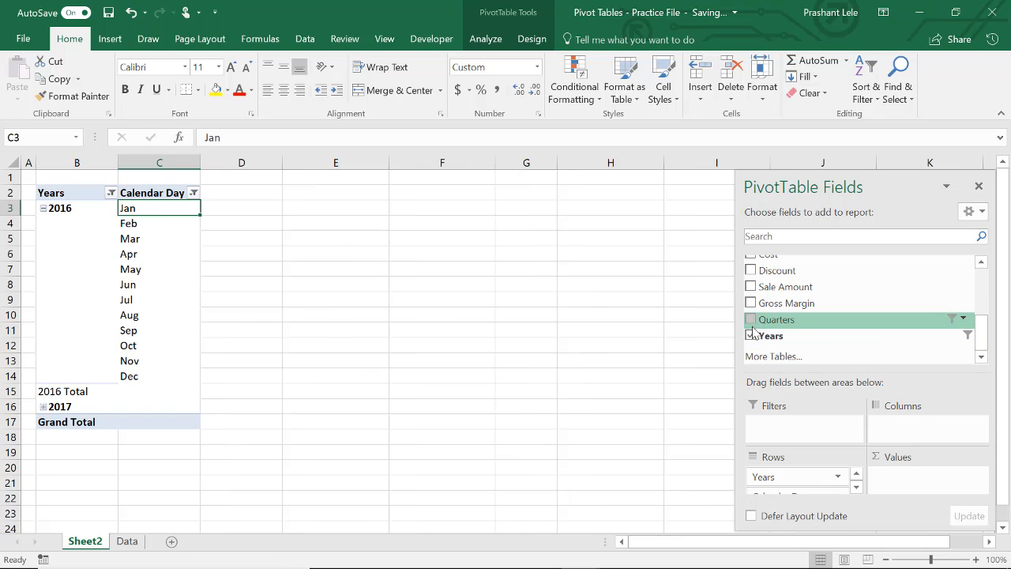
pyautogui.click(752, 336)
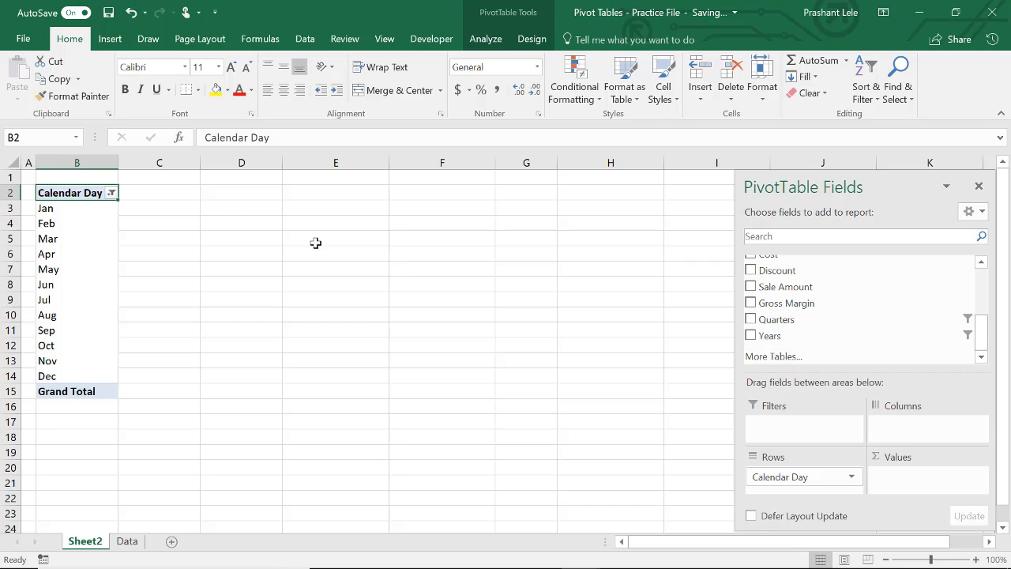
# Step: Ungroup the Calendar Day months into individual dates, and undo the ungrouping
pyautogui.click(51, 208)
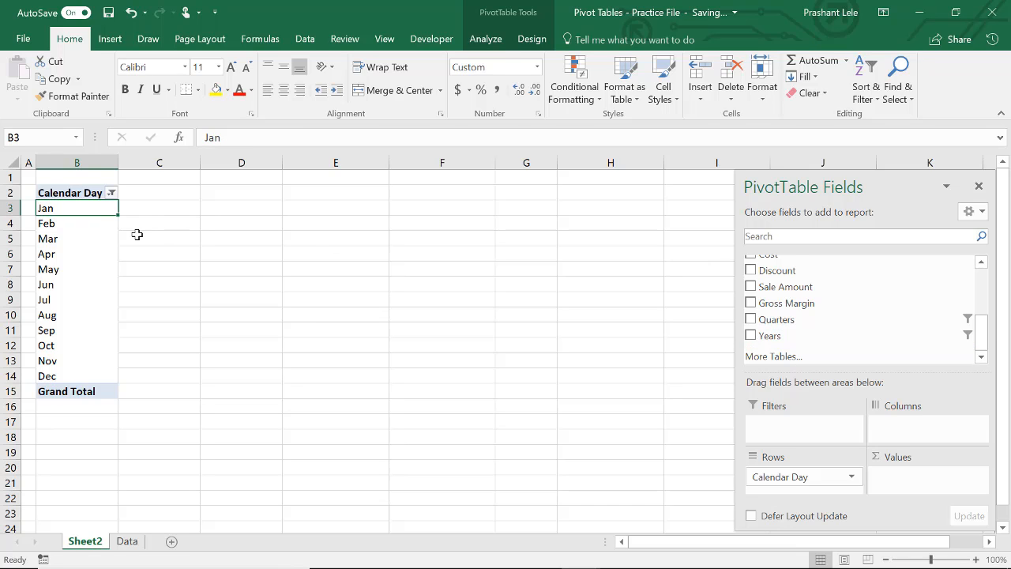
pyautogui.rightClick(73, 207)
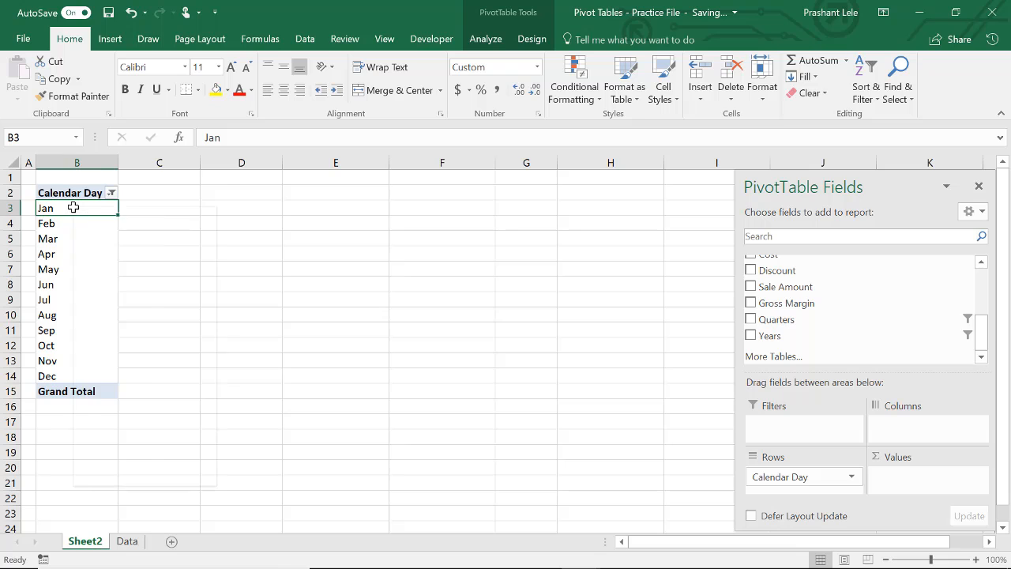
pyautogui.click(130, 385)
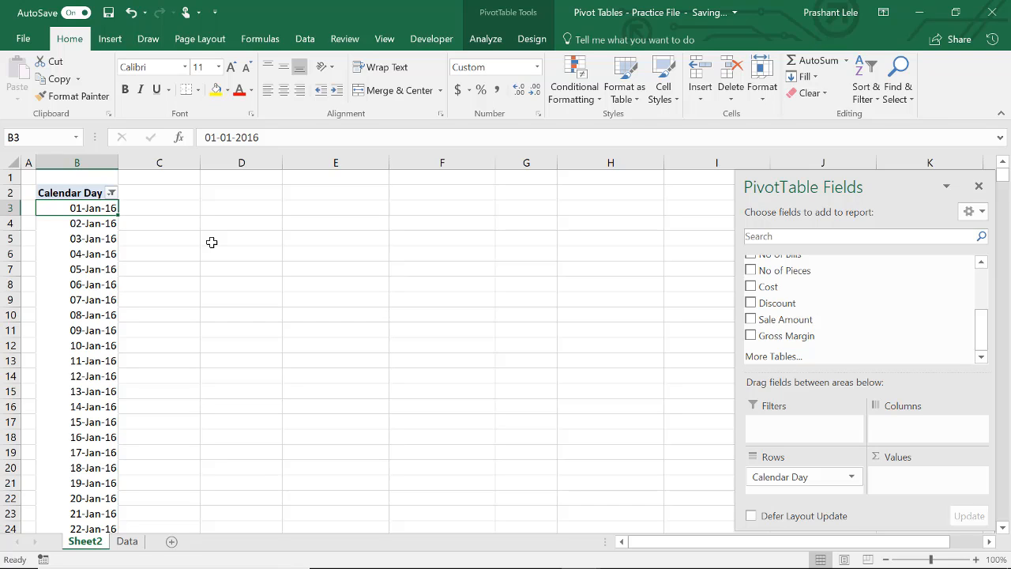
pyautogui.hotkey('ctrl', 'z')
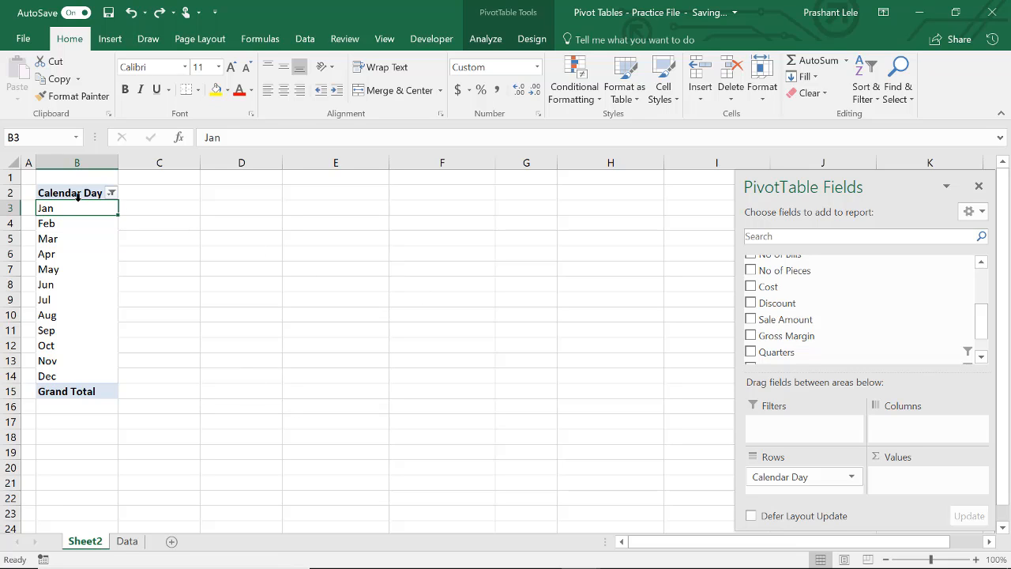
# Step: Replace Calendar Day with the Article Code field in the PivotTable rows
pyautogui.moveTo(795, 475); pyautogui.dragTo(827, 327)
pyautogui.moveTo(983, 323); pyautogui.dragTo(982, 296)
pyautogui.moveTo(819, 310); pyautogui.dragTo(813, 474)
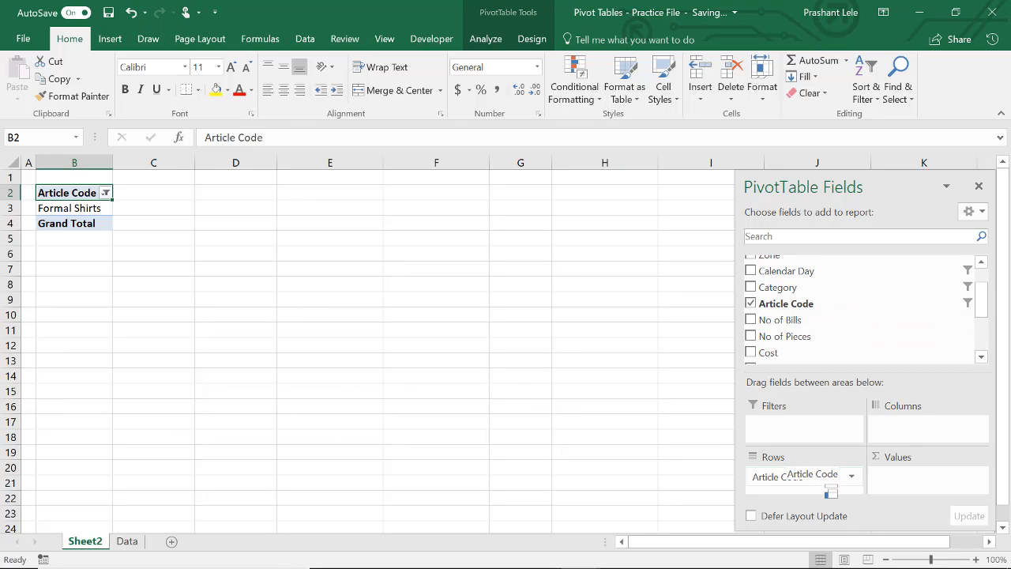
# Step: Set the Article Code filter to include all items
pyautogui.click(105, 193)
pyautogui.click(38, 345)
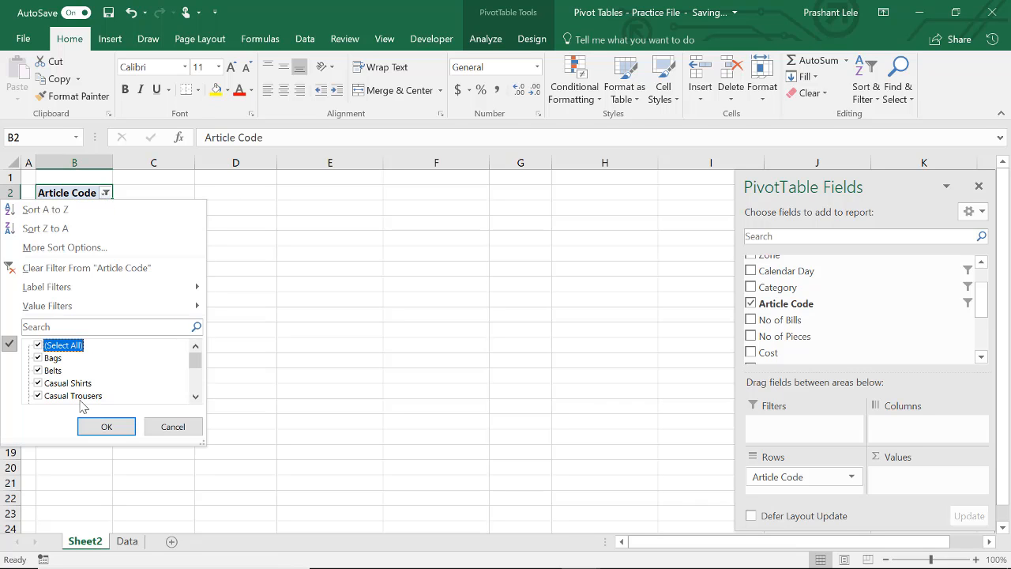
pyautogui.click(106, 427)
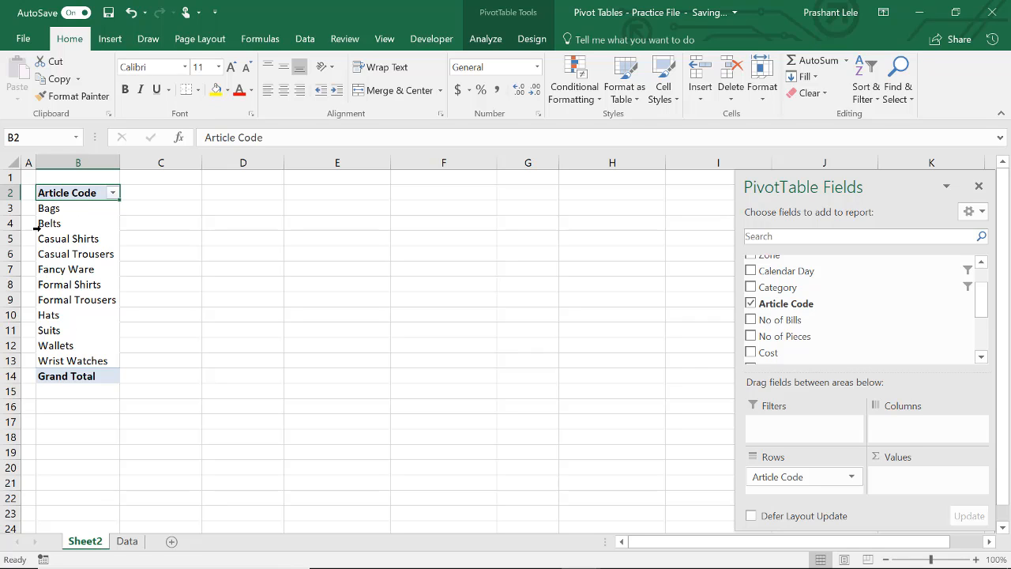
# Step: Group the Article Code items Bags, Belts, Hats, Wallets and Wrist Watches together
pyautogui.click(54, 208)
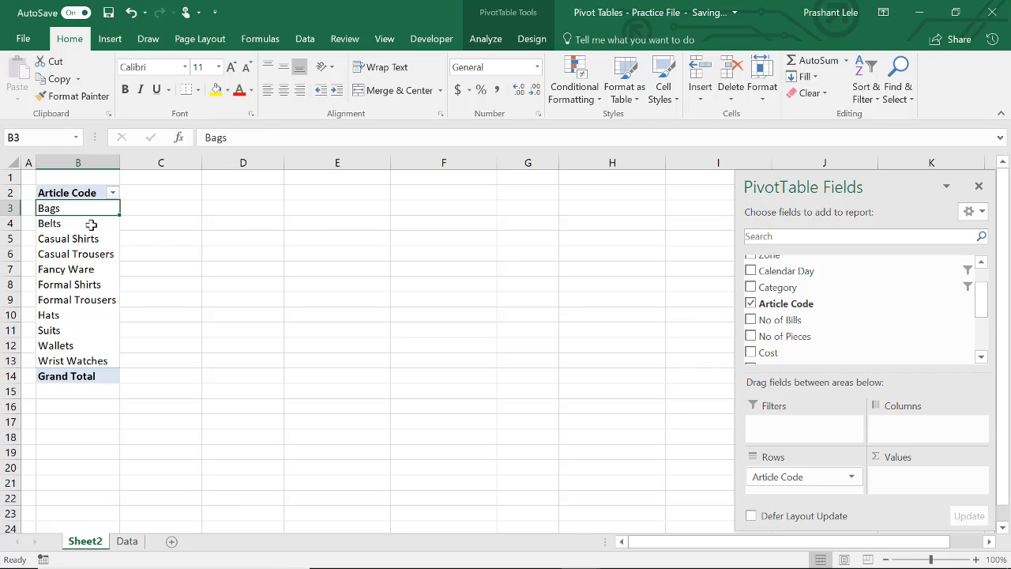
pyautogui.click(136, 206)
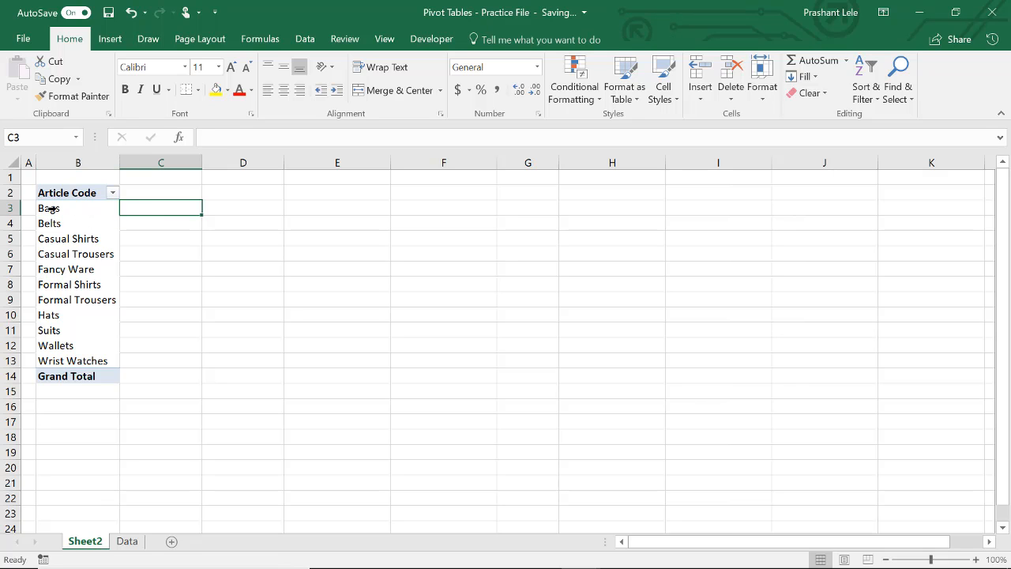
pyautogui.click(49, 207)
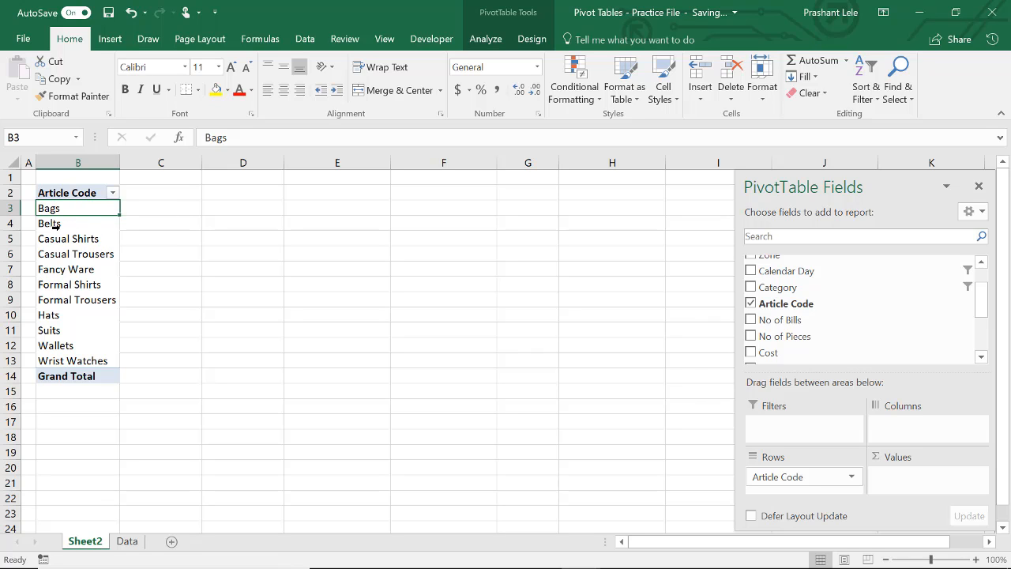
pyautogui.keyDown('ctrl'); pyautogui.click(55, 224); pyautogui.keyUp('ctrl')
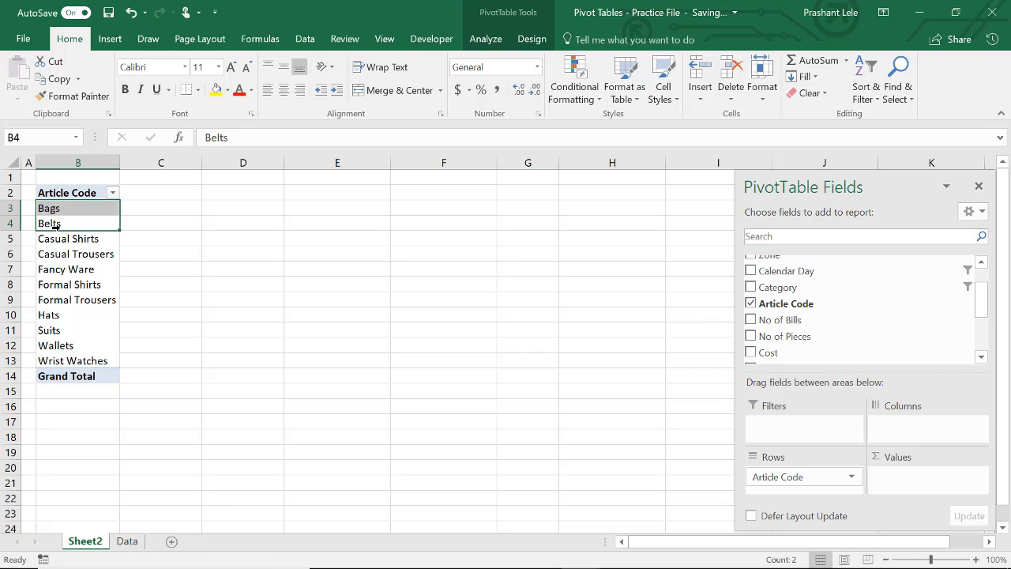
pyautogui.keyDown('ctrl'); pyautogui.click(51, 316); pyautogui.keyUp('ctrl')
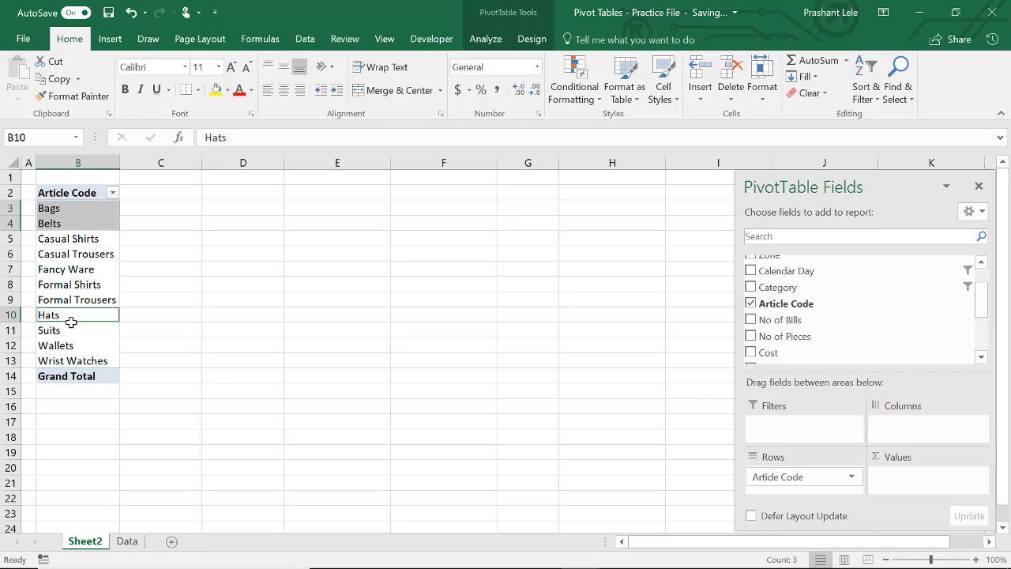
pyautogui.keyDown('ctrl'); pyautogui.click(72, 346); pyautogui.keyUp('ctrl')
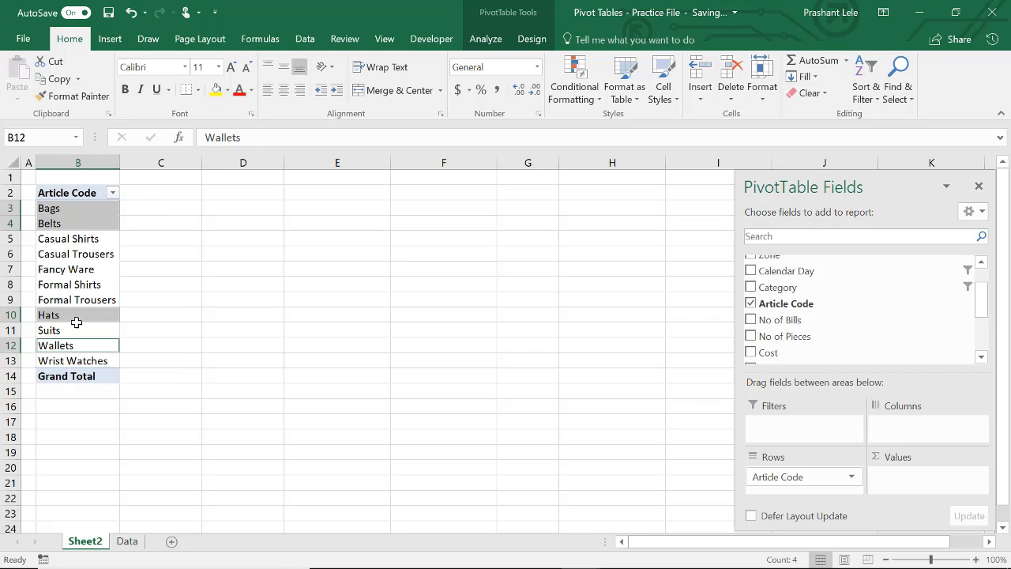
pyautogui.keyDown('ctrl'); pyautogui.click(57, 360); pyautogui.keyUp('ctrl')
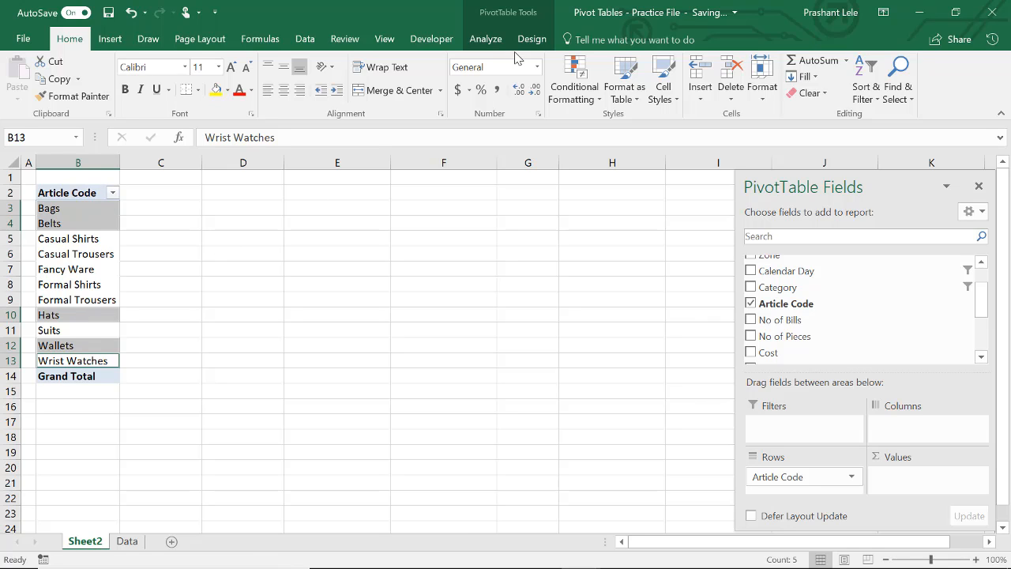
pyautogui.click(486, 40)
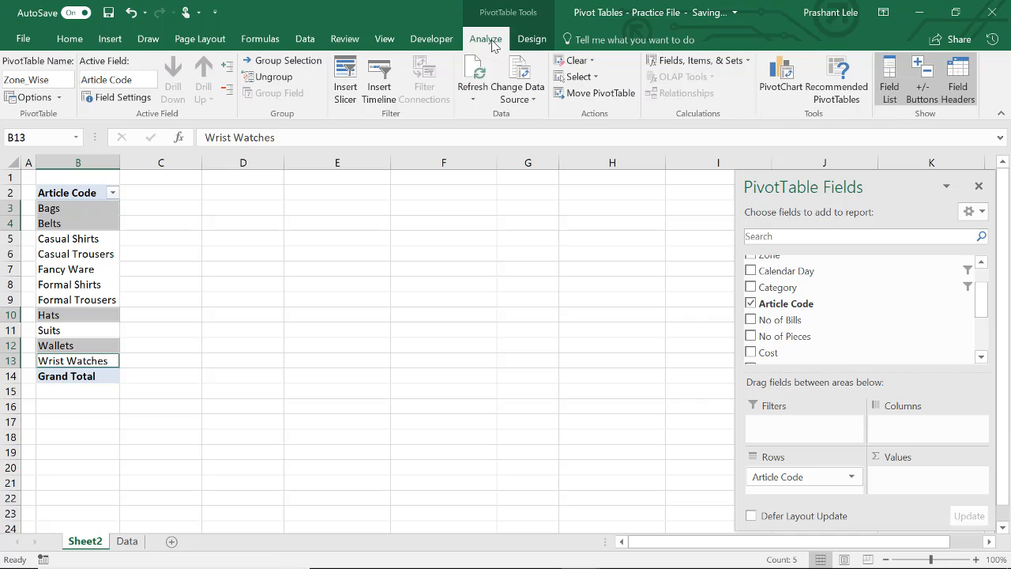
pyautogui.click(299, 65)
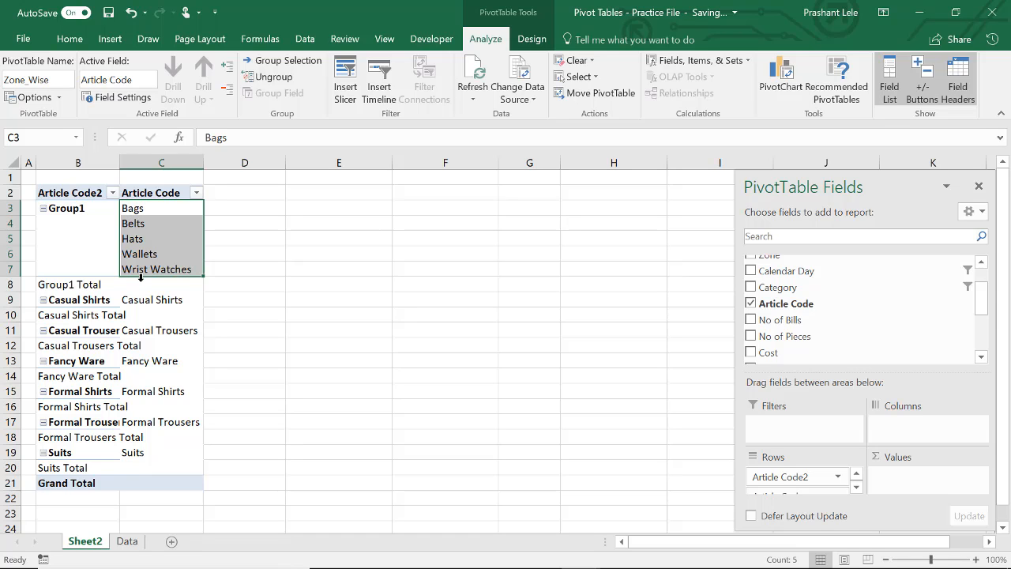
# Step: Turn off all subtotals in the PivotTable and fit column B's width to its contents
pyautogui.click(531, 40)
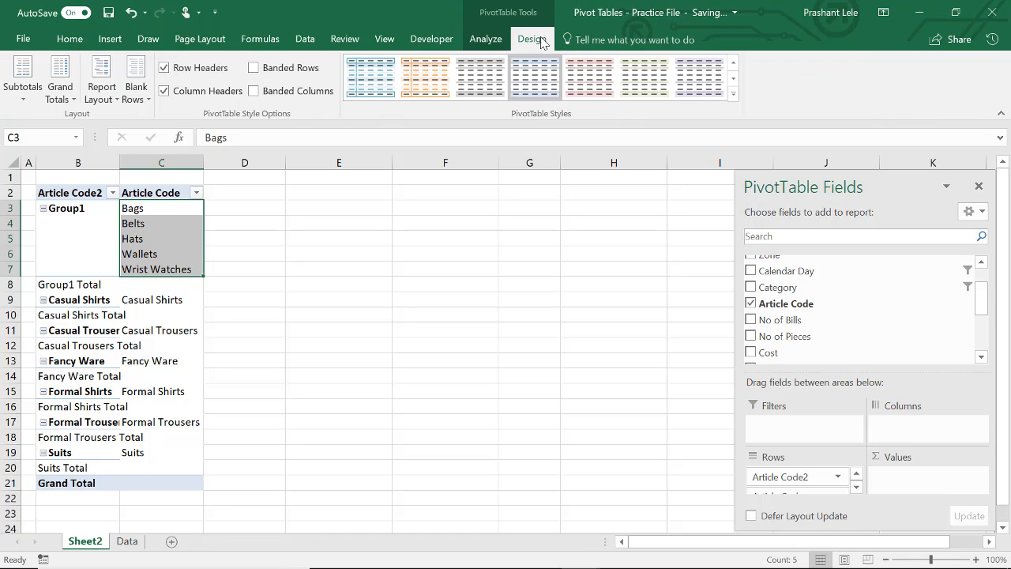
pyautogui.click(22, 85)
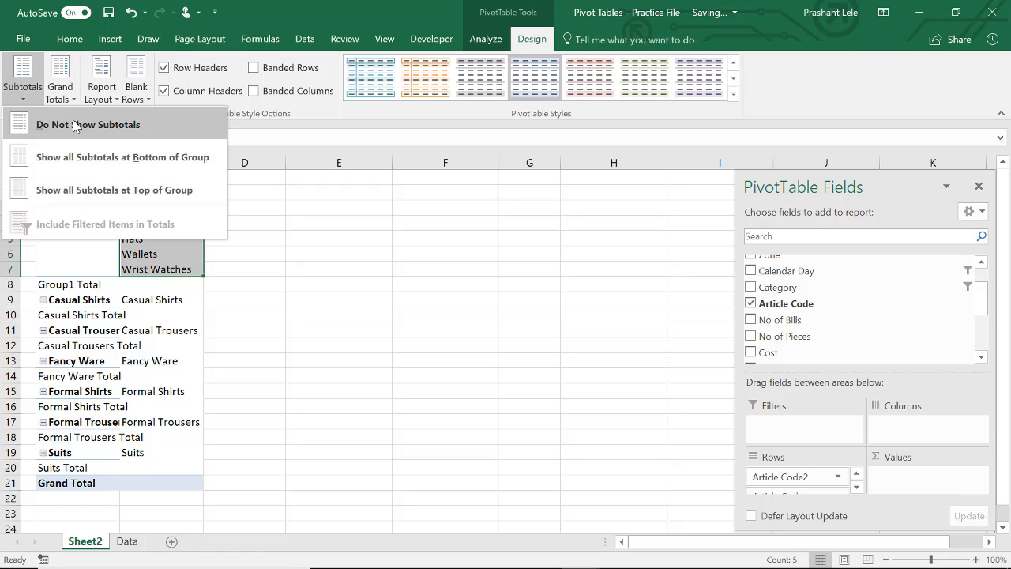
pyautogui.click(75, 126)
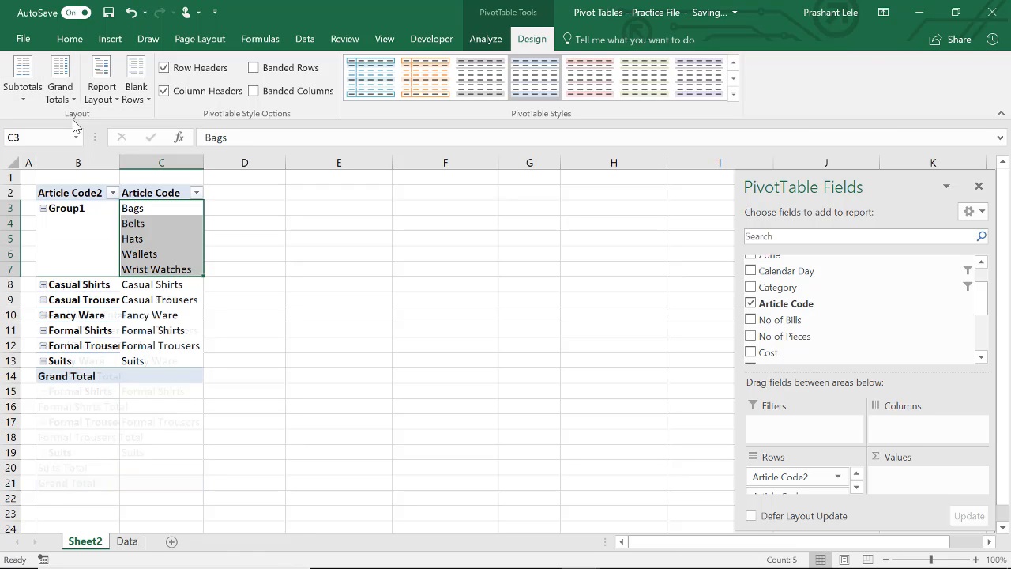
pyautogui.doubleClick(124, 165)
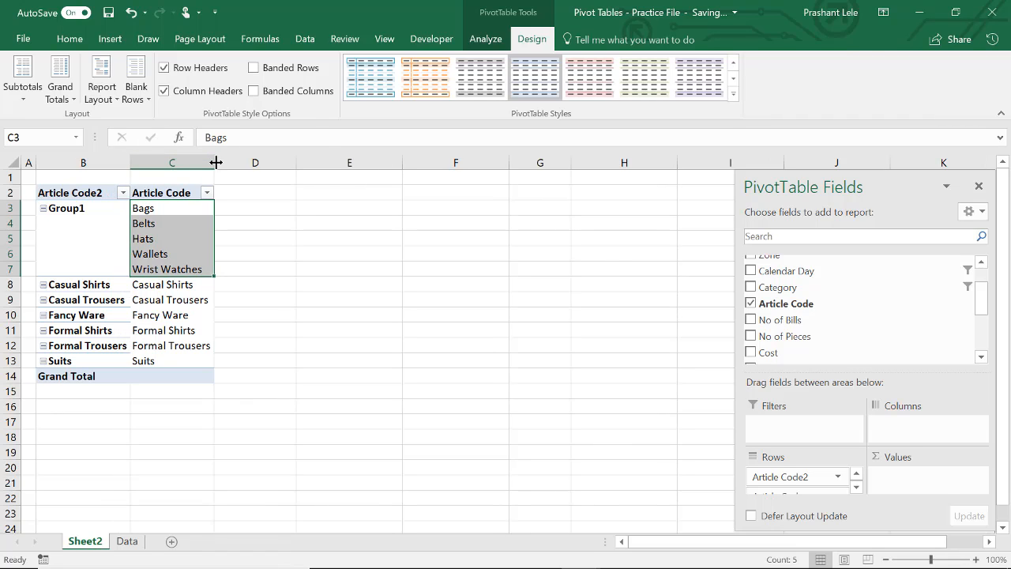
# Step: Rename the group in cell B3 as "Accessaries"
pyautogui.click(88, 209)
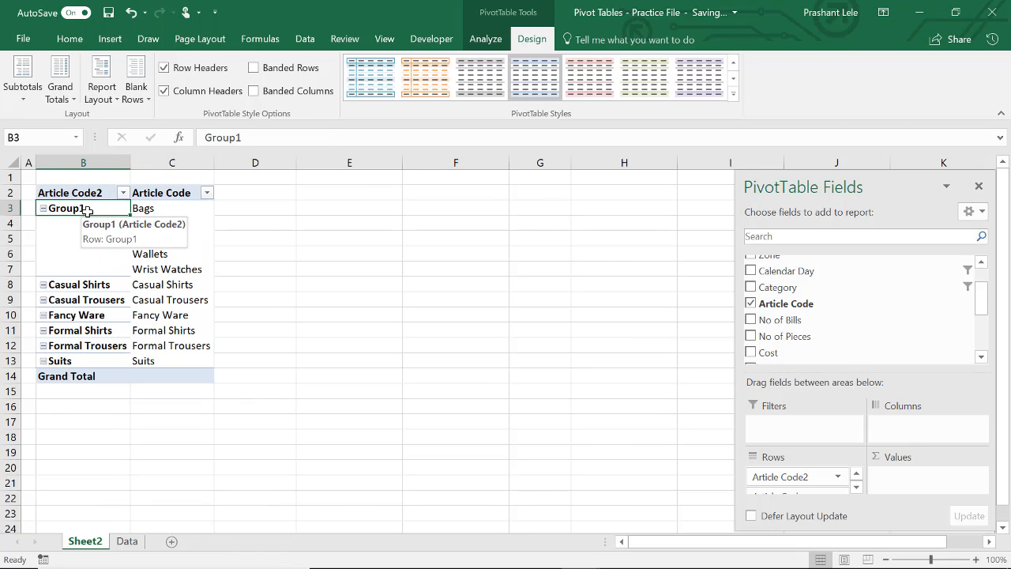
pyautogui.press('F2')
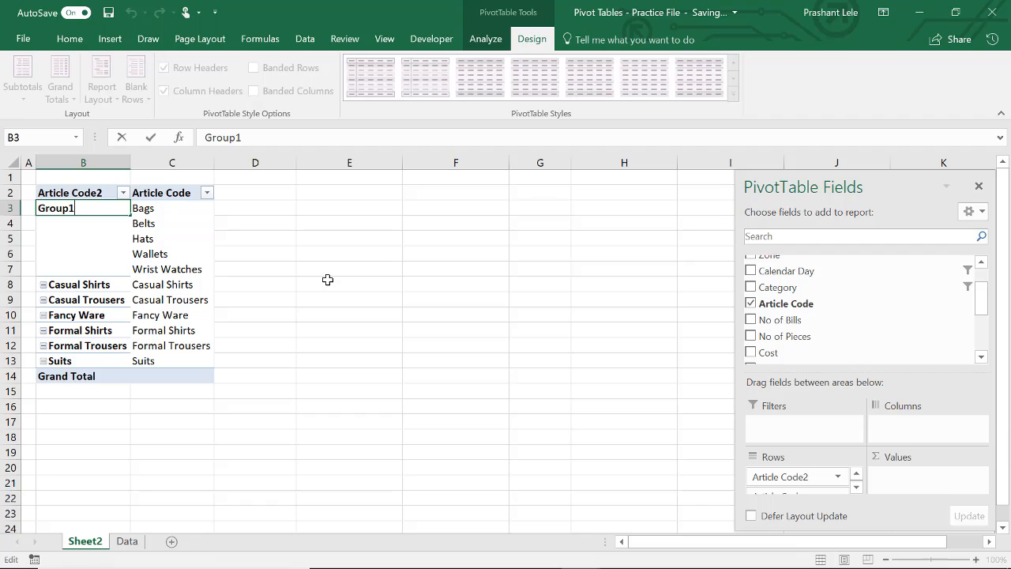
pyautogui.press('BackSpace')
pyautogui.press('BackSpace')
pyautogui.press('BackSpace')
pyautogui.press('BackSpace')
pyautogui.press('BackSpace')
pyautogui.press('BackSpace')
pyautogui.write('Ace')
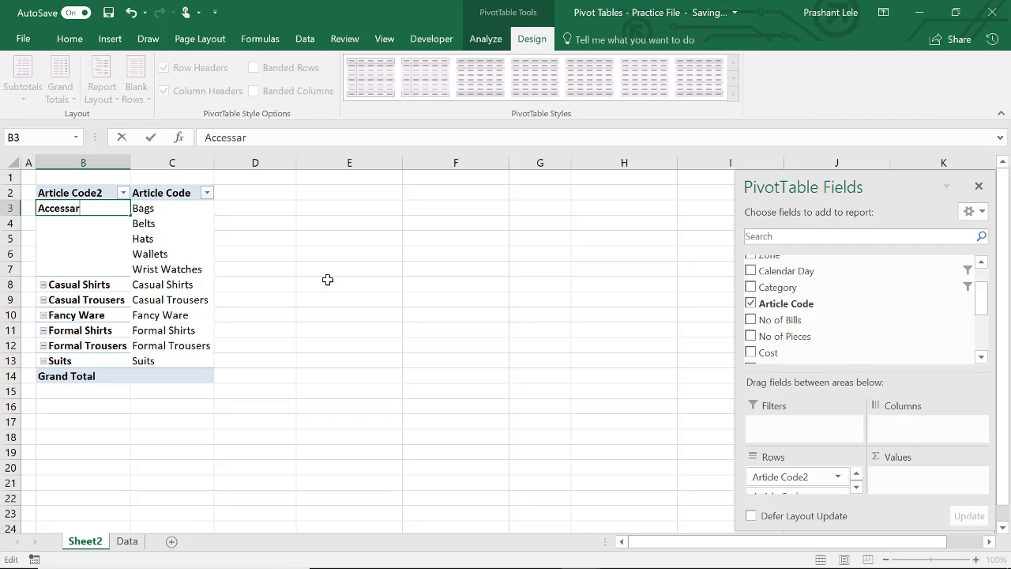
pyautogui.write('essaries')
pyautogui.press('Return')
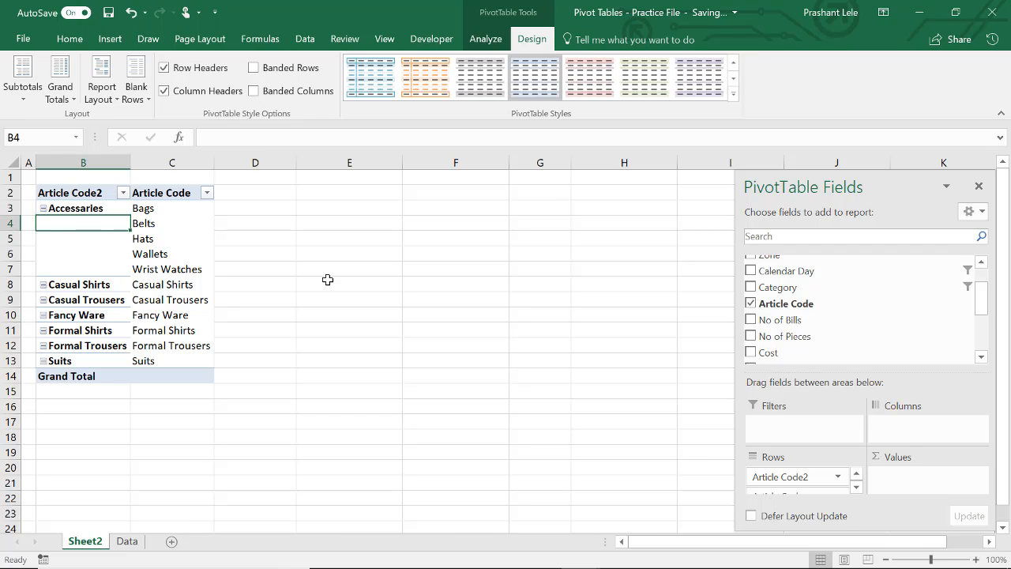
# Step: Group the Article Code items Casual Shirts, Casual Trousers, Fancy Ware, Formal Shirts, Formal Trousers and Suits together
pyautogui.press('Down')
pyautogui.press('Down')
pyautogui.press('Down')
pyautogui.press('Down')
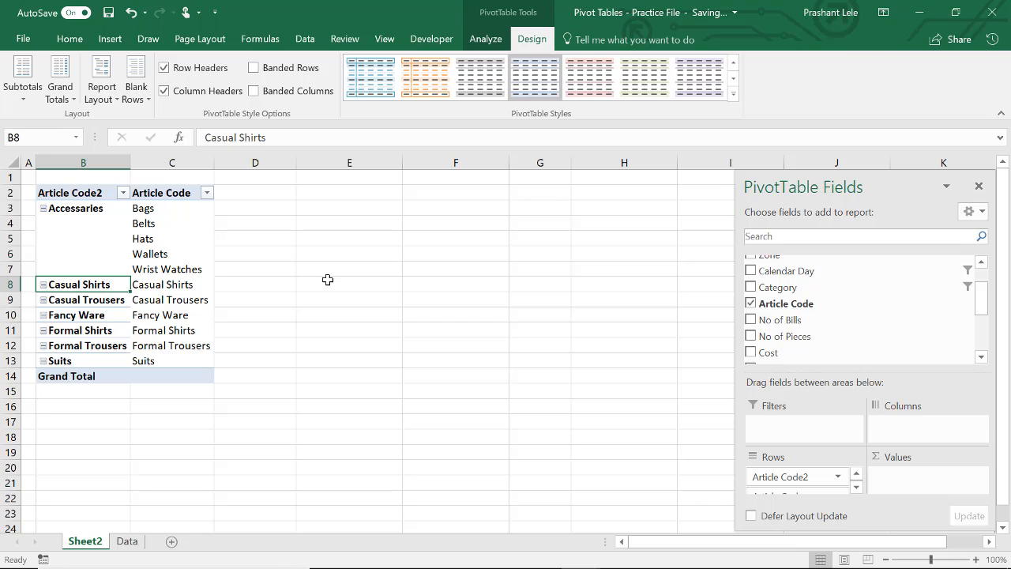
pyautogui.click(151, 284)
pyautogui.hotkey('shift', 'Down')
pyautogui.hotkey('shift', 'Down')
pyautogui.hotkey('shift', 'Down')
pyautogui.hotkey('shift', 'Down')
pyautogui.hotkey('shift', 'Down')
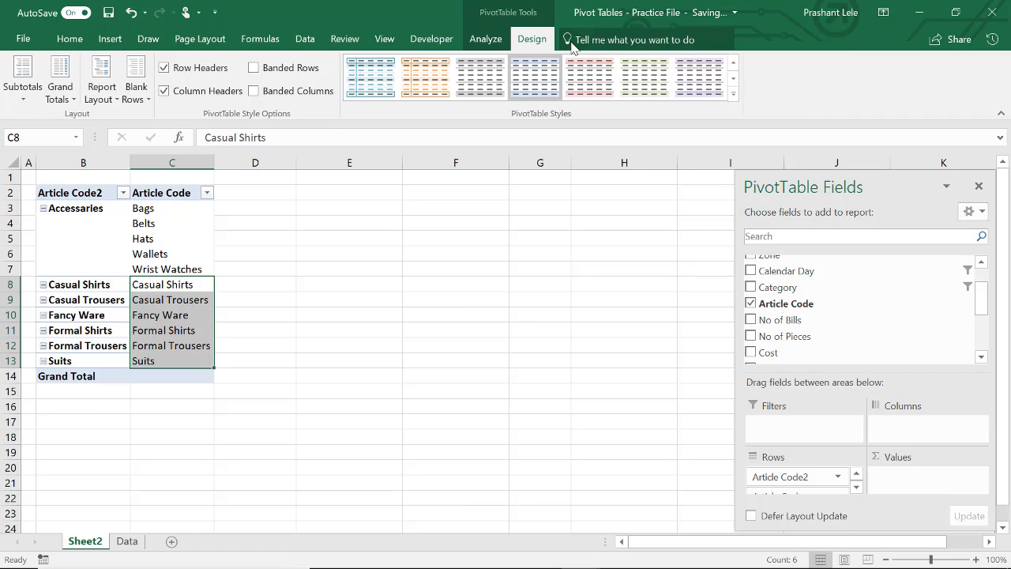
pyautogui.click(490, 41)
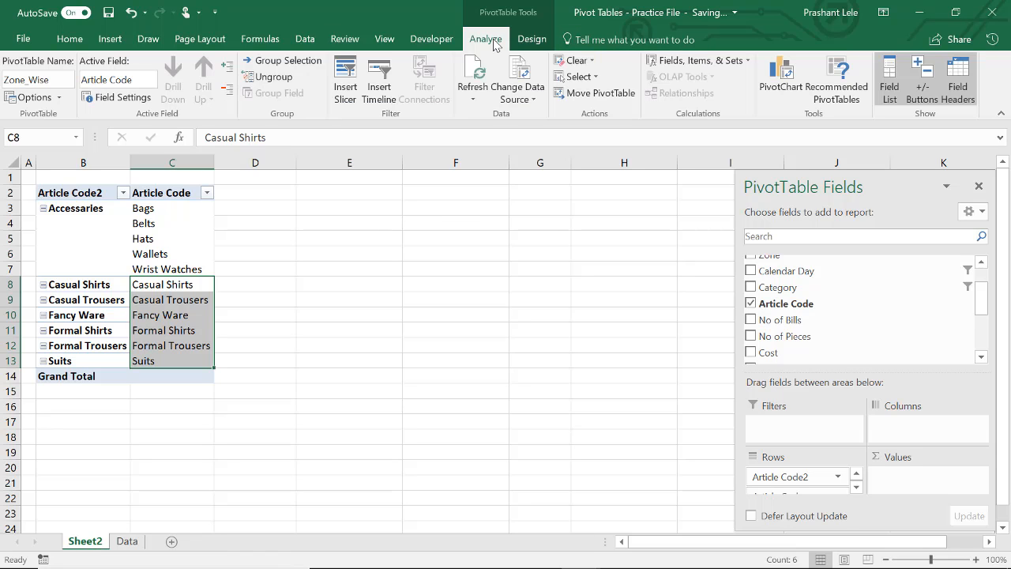
pyautogui.click(305, 62)
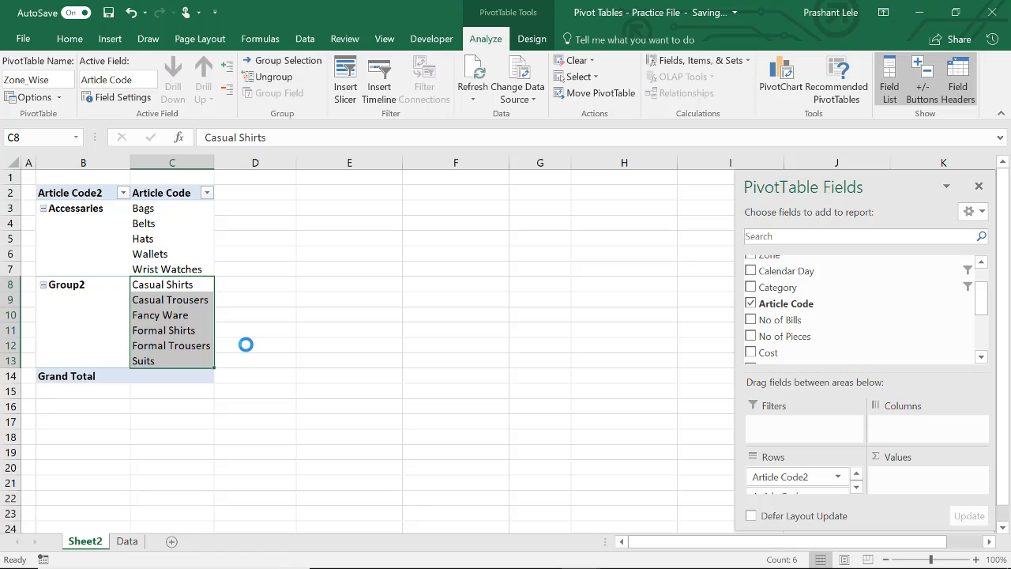
# Step: Rename the group in cell B8 as "Apparels"
pyautogui.click(87, 286)
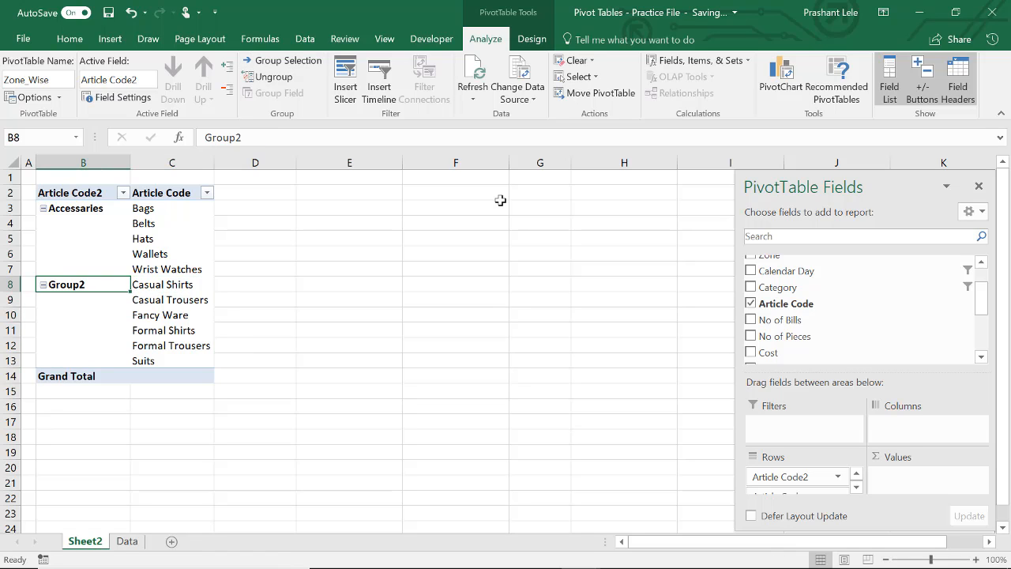
pyautogui.write('App')
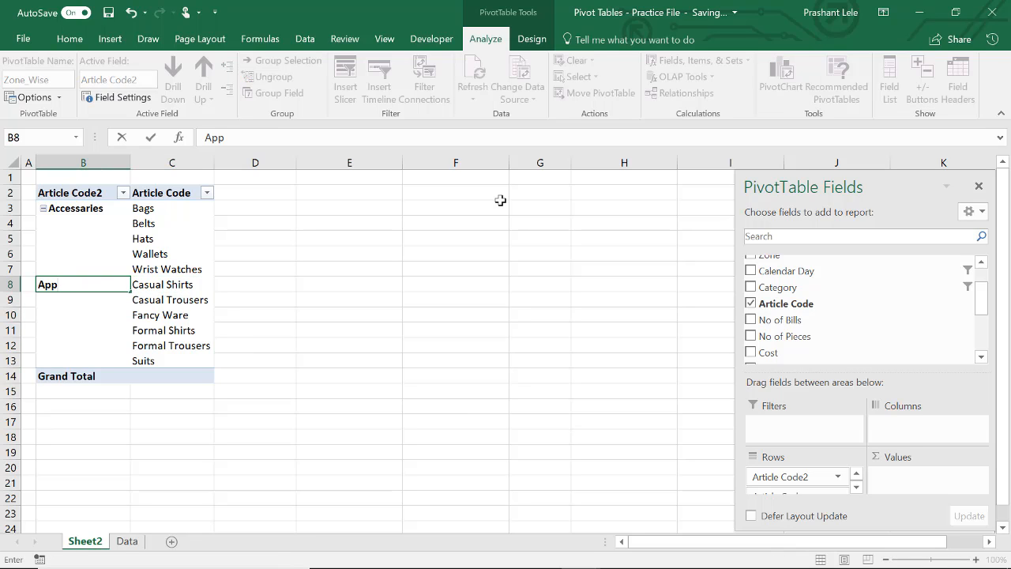
pyautogui.write('arels')
pyautogui.press('Return')
pyautogui.press('Up')
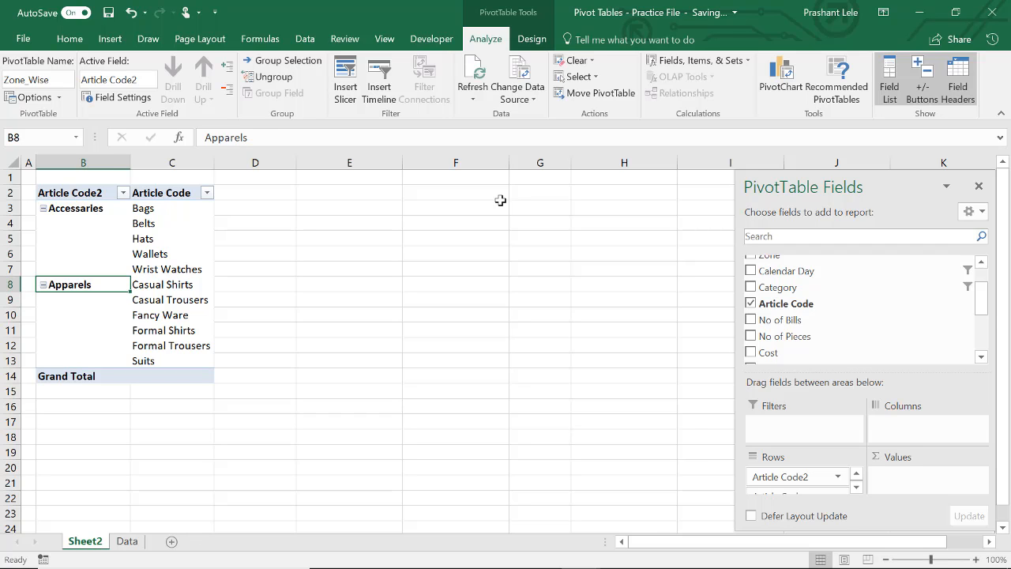
pyautogui.press('Right')
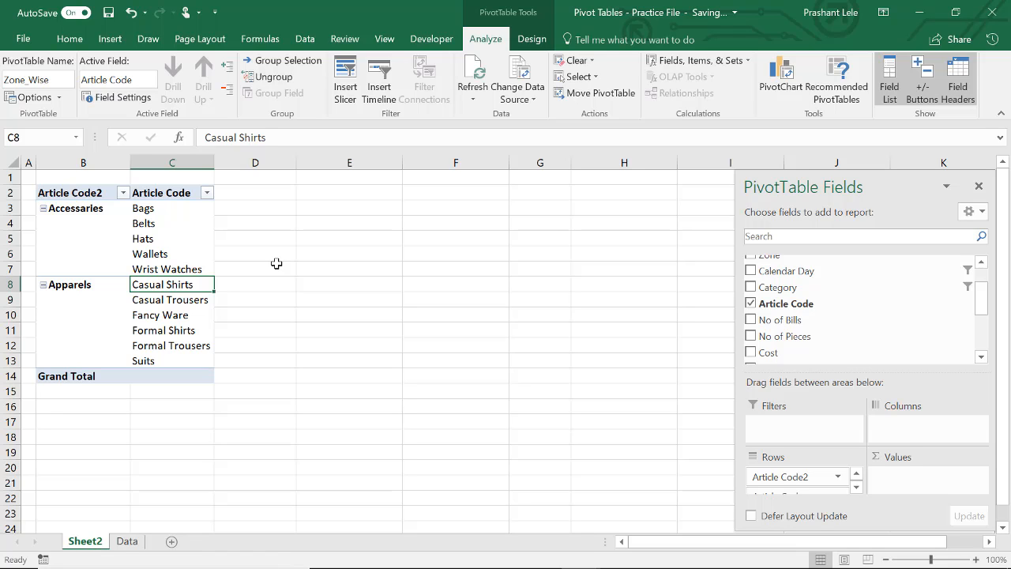
# Step: Remove Article Code2 and Article Code from the PivotTable and add Sale Amount as the row field
pyautogui.moveTo(794, 477); pyautogui.dragTo(824, 343)
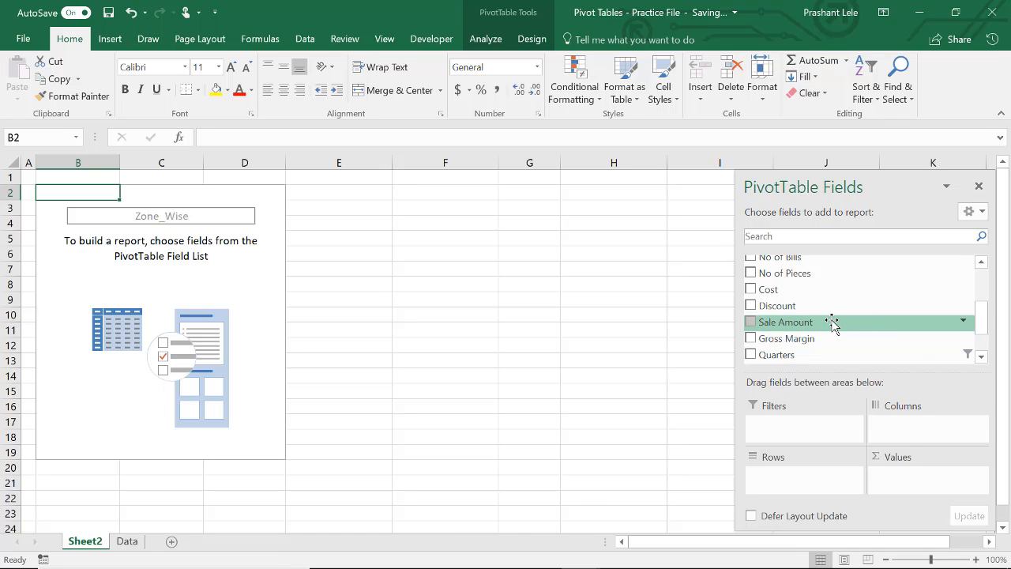
pyautogui.moveTo(835, 322); pyautogui.dragTo(800, 488)
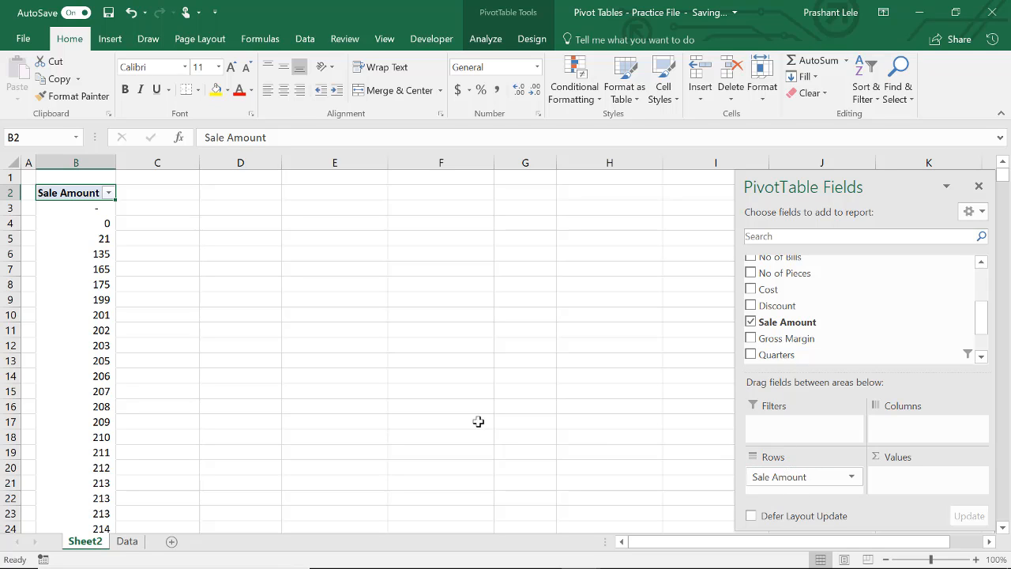
# Step: Group the Sale Amount row values from 0 to 4104415 in intervals of 1000000
pyautogui.rightClick(92, 213)
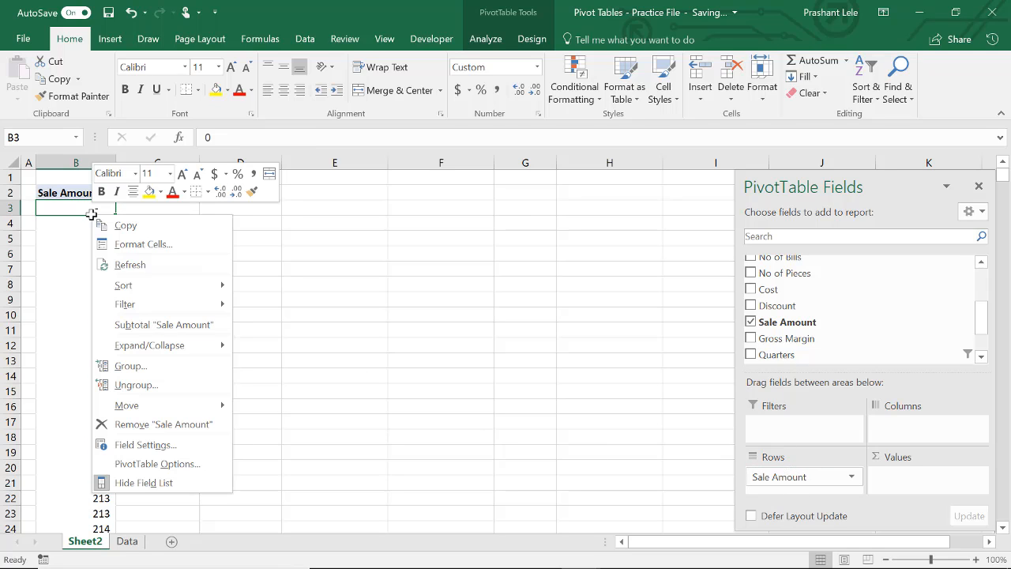
pyautogui.click(128, 366)
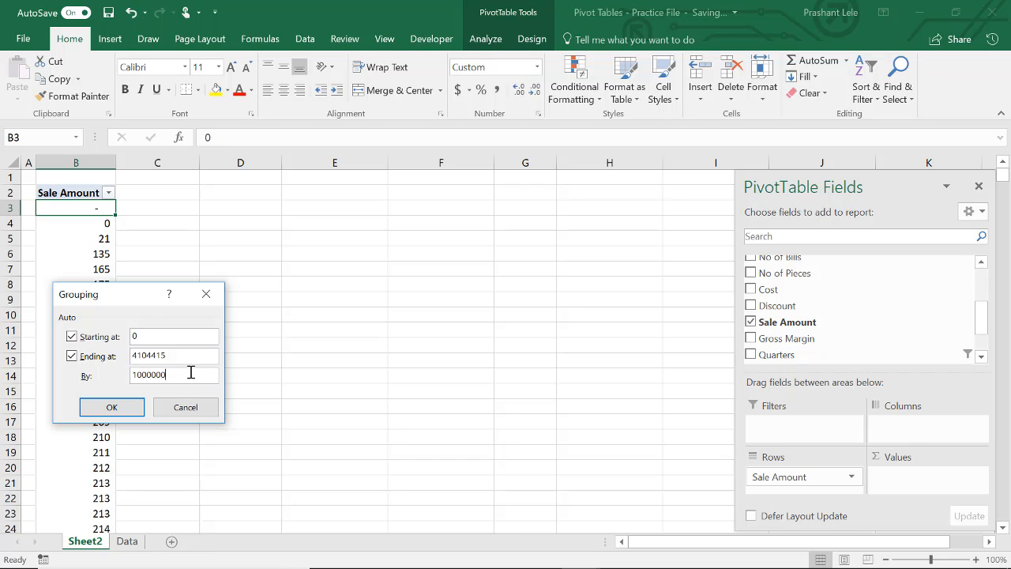
pyautogui.click(126, 416)
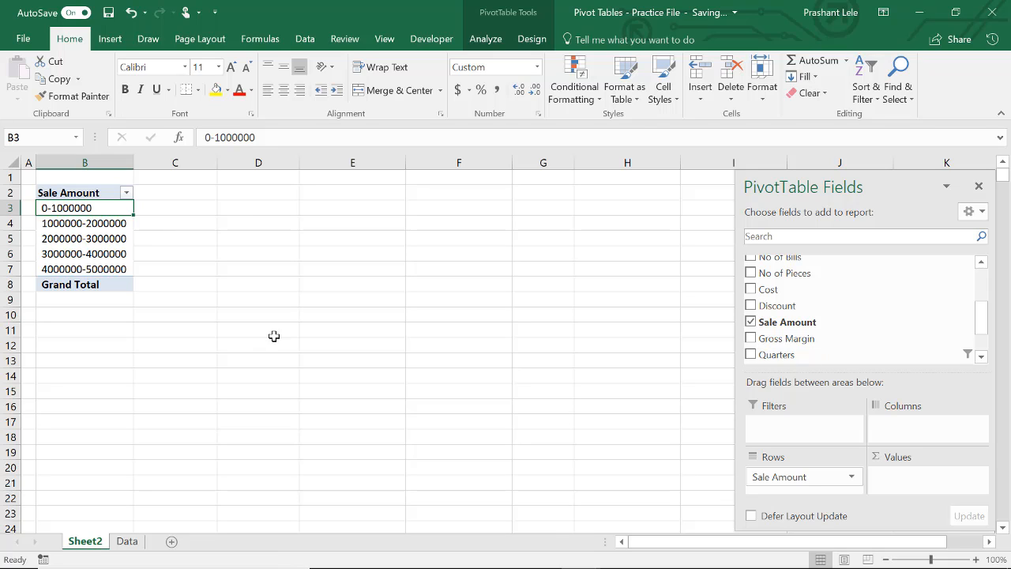
# Step: Change the Sale Amount grouping interval to 500000
pyautogui.rightClick(93, 207)
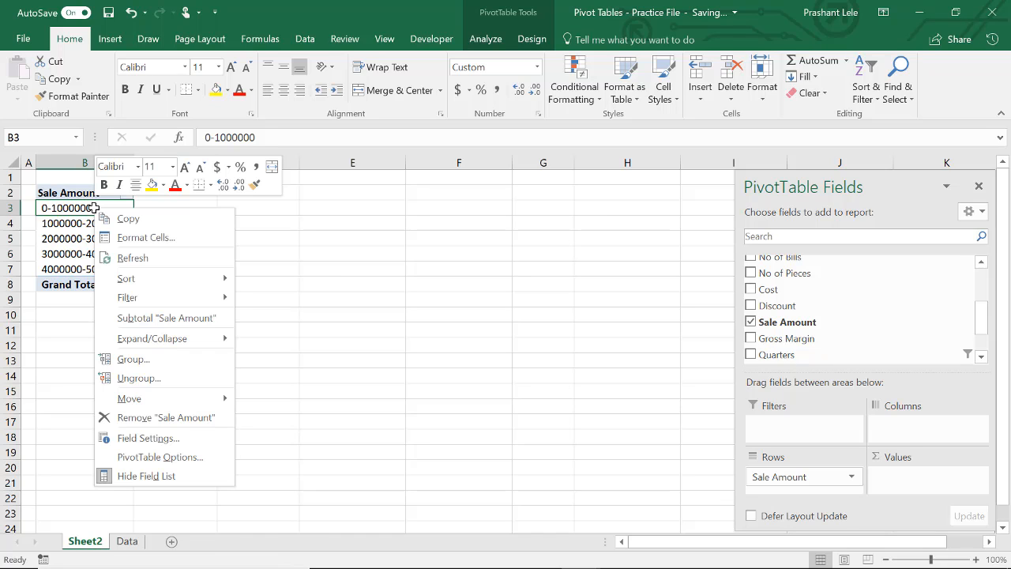
pyautogui.click(163, 360)
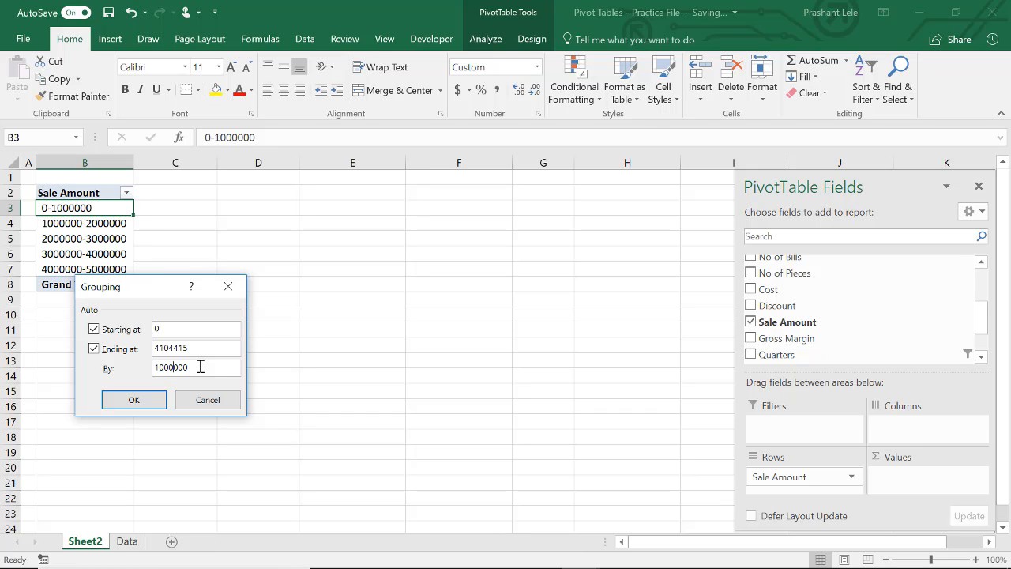
pyautogui.press('BackSpace')
pyautogui.write('5')
pyautogui.click(133, 400)
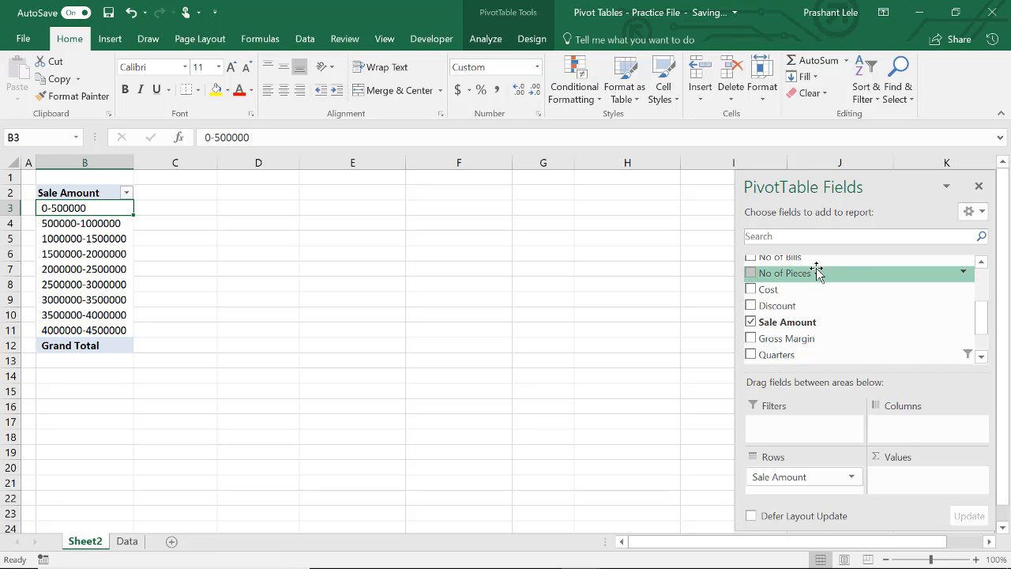
# Step: Add Store as a value field in the PivotTable and summarize it by Count
pyautogui.scroll(3, 982, 316)
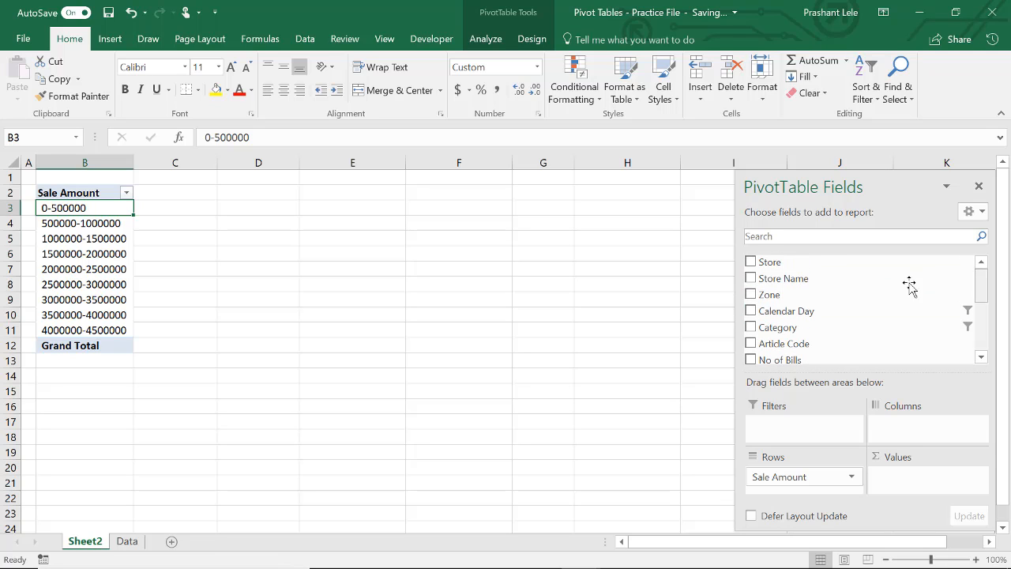
pyautogui.moveTo(788, 262); pyautogui.dragTo(902, 478)
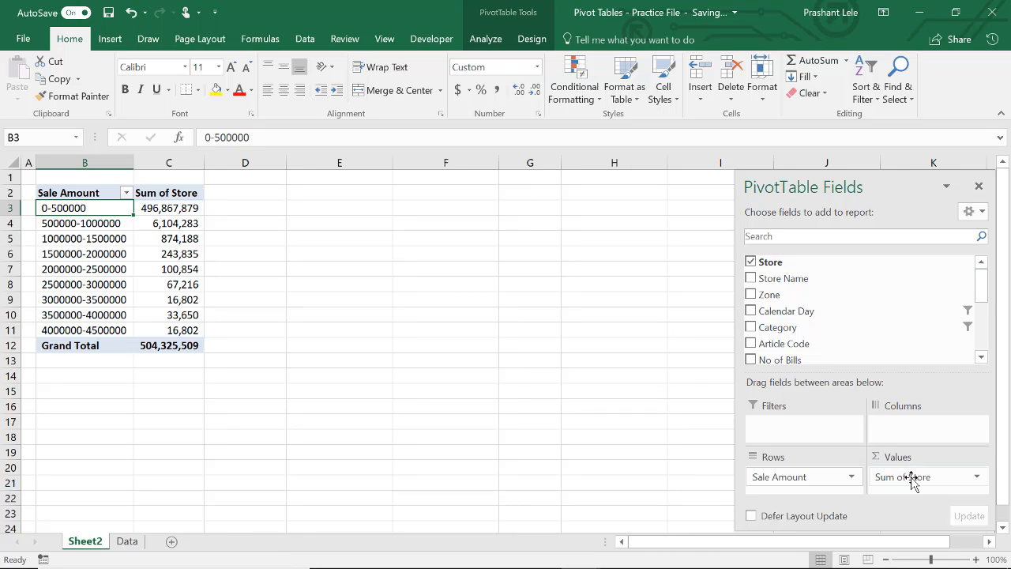
pyautogui.click(912, 479)
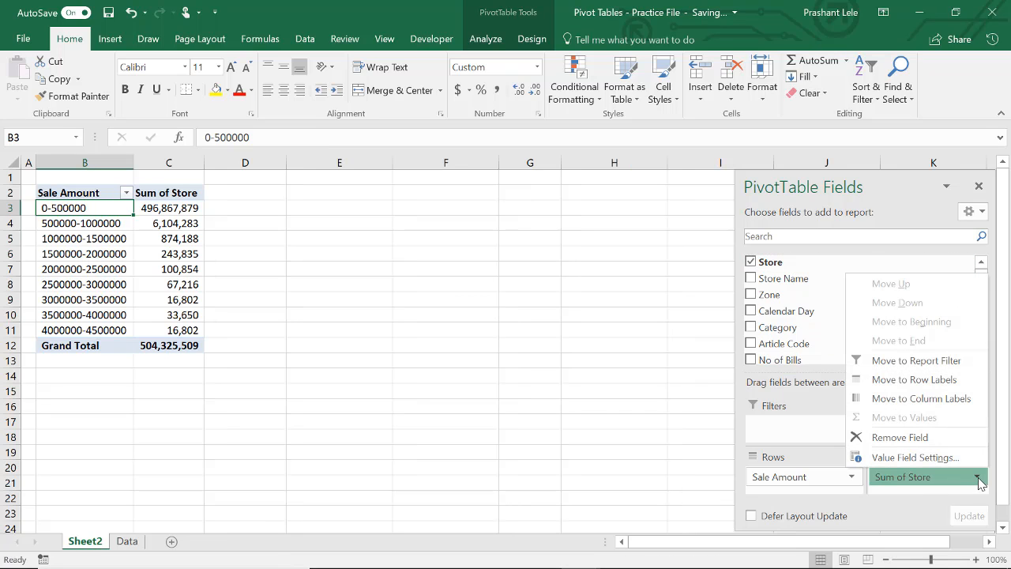
pyautogui.click(957, 465)
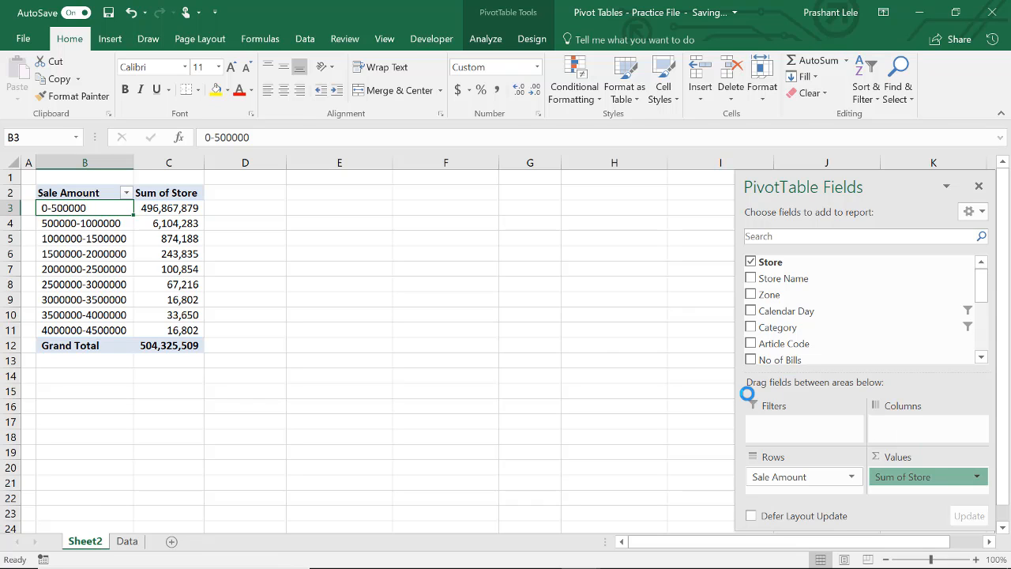
pyautogui.click(525, 176)
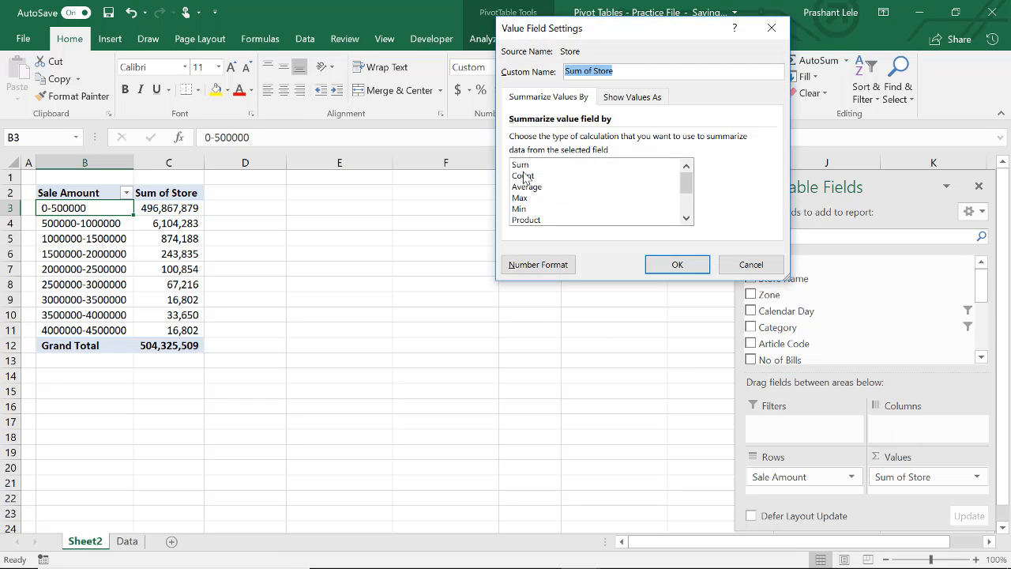
pyautogui.click(662, 265)
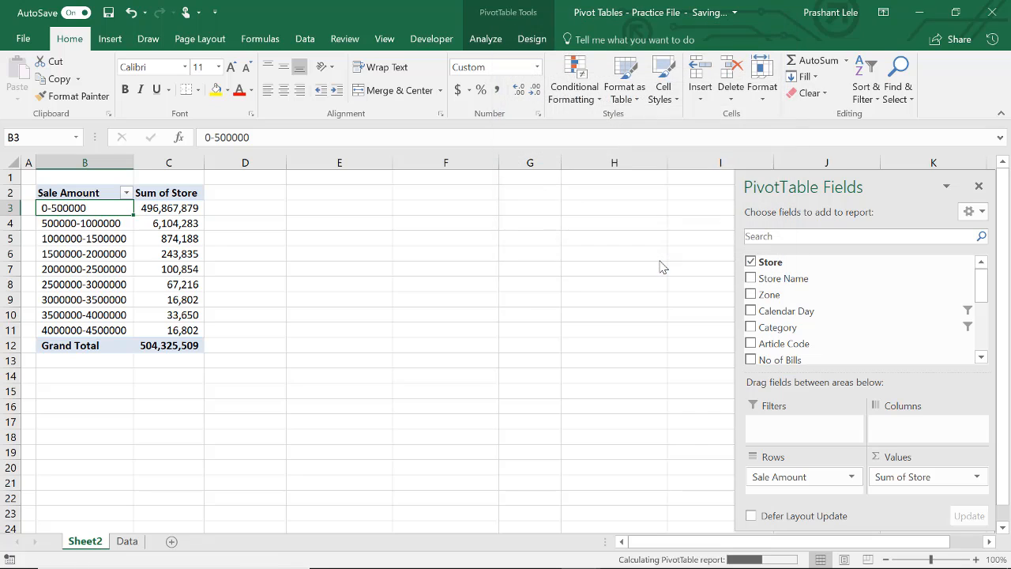
# Step: Look through the Sale Amount ranges in column B and the matching store counts in column C
pyautogui.click(174, 212)
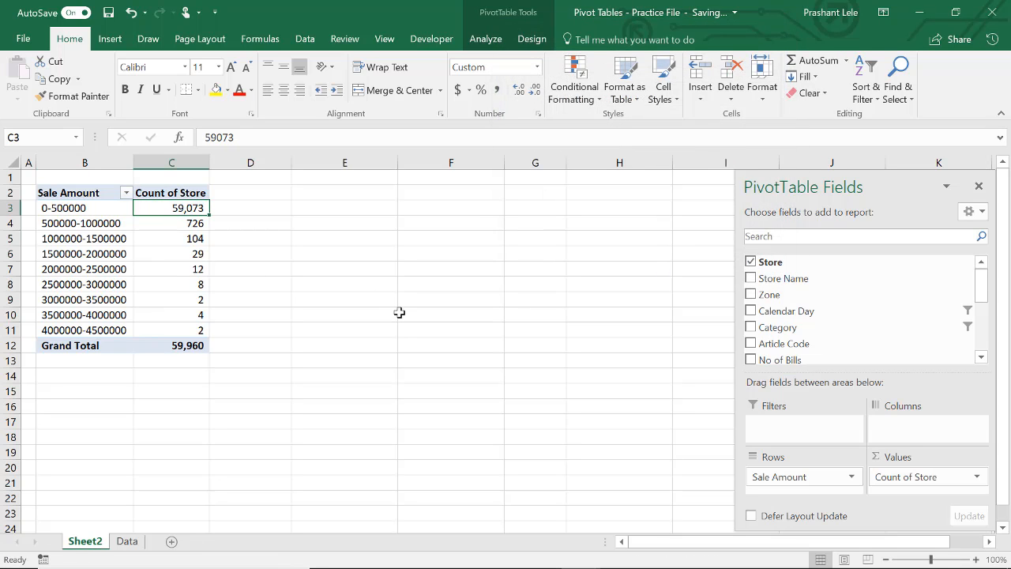
pyautogui.press('Left')
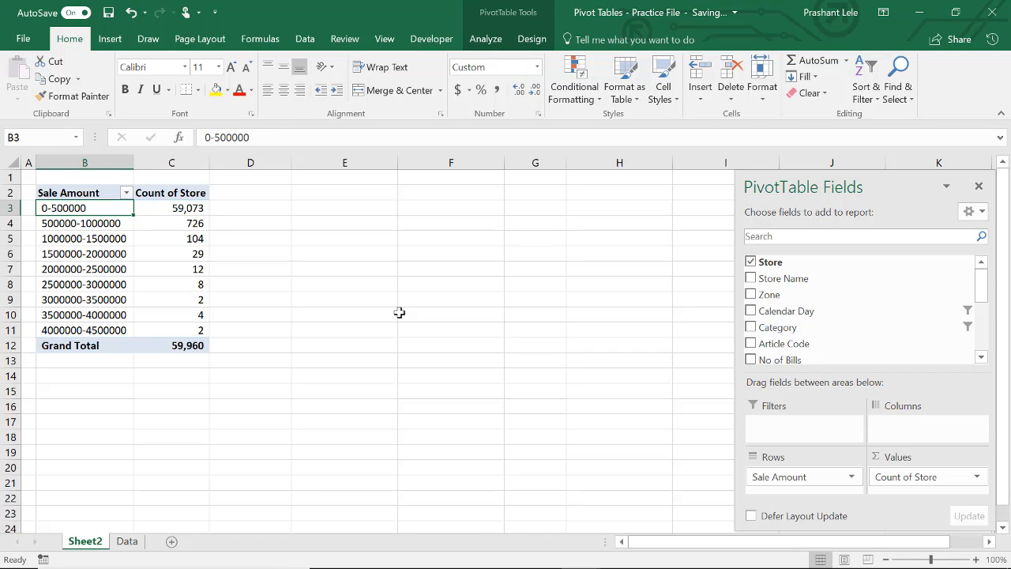
pyautogui.press('Down')
pyautogui.press('Up')
pyautogui.press('Down')
pyautogui.press('Down')
pyautogui.press('Down')
pyautogui.press('Down')
pyautogui.press('Down')
pyautogui.press('Down')
pyautogui.press('Down')
pyautogui.press('Down')
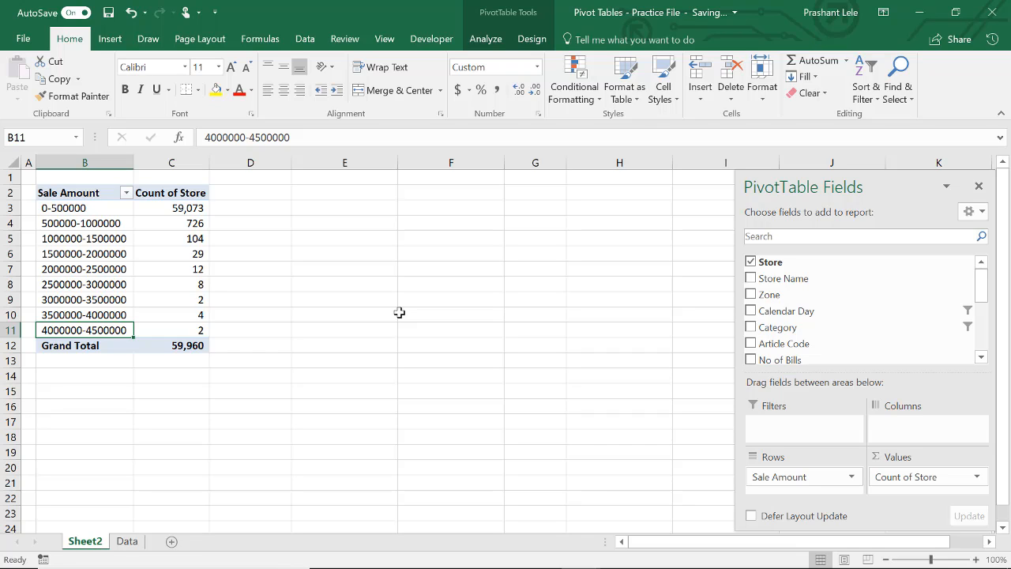
pyautogui.press('Right')
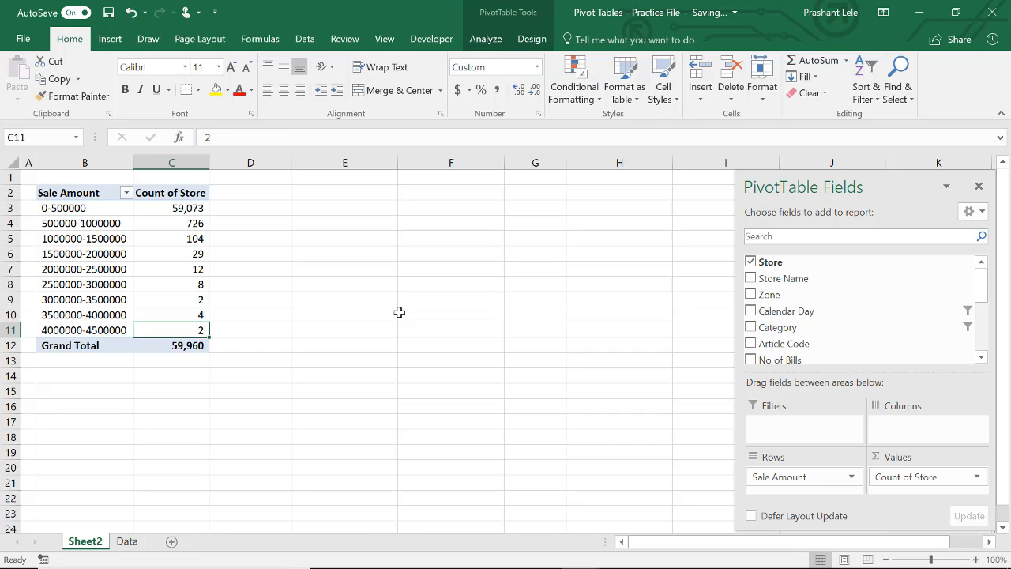
pyautogui.press('Up')
pyautogui.press('Up')
pyautogui.press('Up')
pyautogui.press('Up')
pyautogui.press('Up')
pyautogui.press('Up')
pyautogui.press('Up')
pyautogui.press('Up')
pyautogui.press('Left')
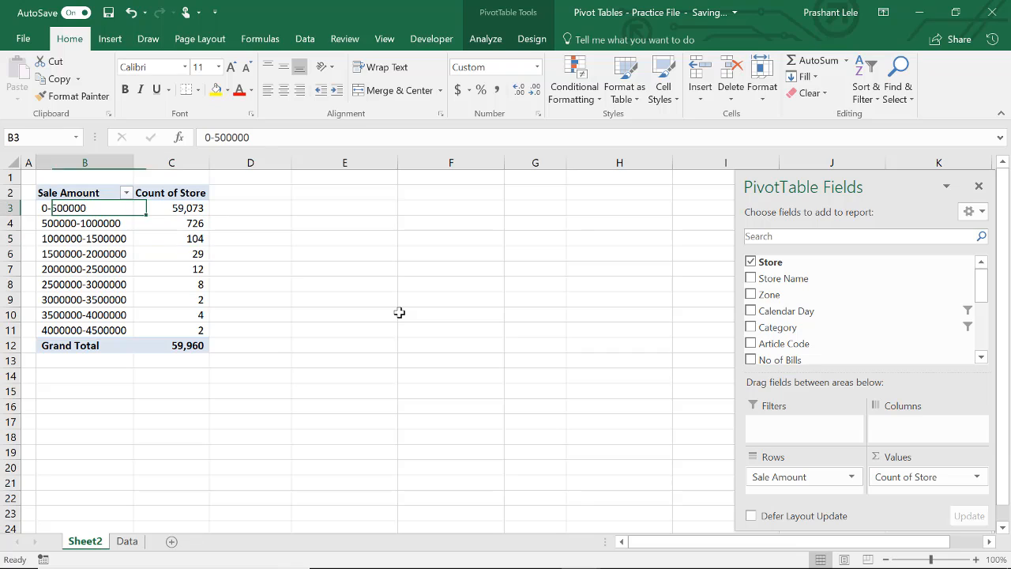
pyautogui.press('Up')
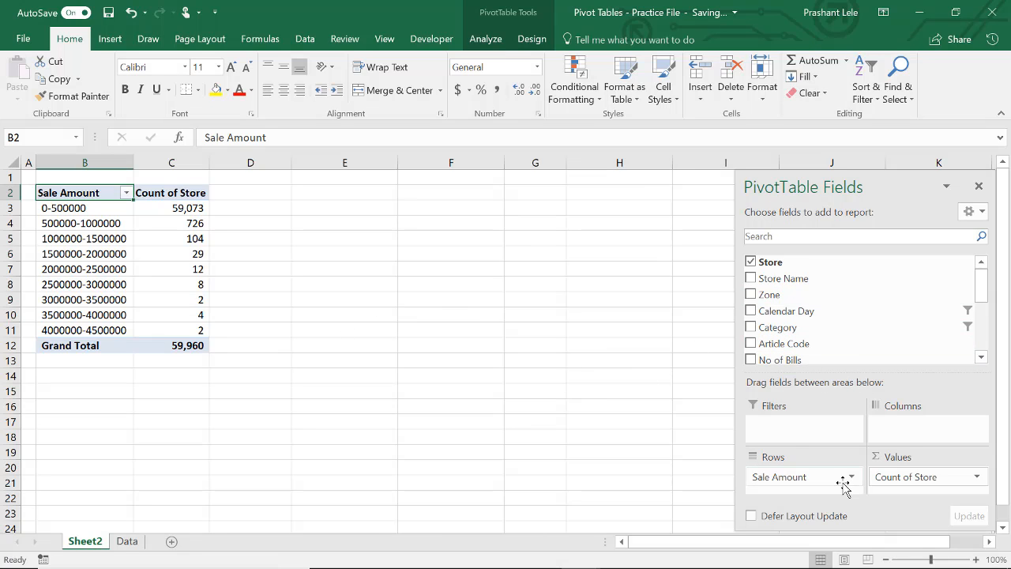
# Step: Remove Sale Amount and Count of Store from the PivotTable and add Zone as the row field
pyautogui.moveTo(824, 476); pyautogui.dragTo(893, 360)
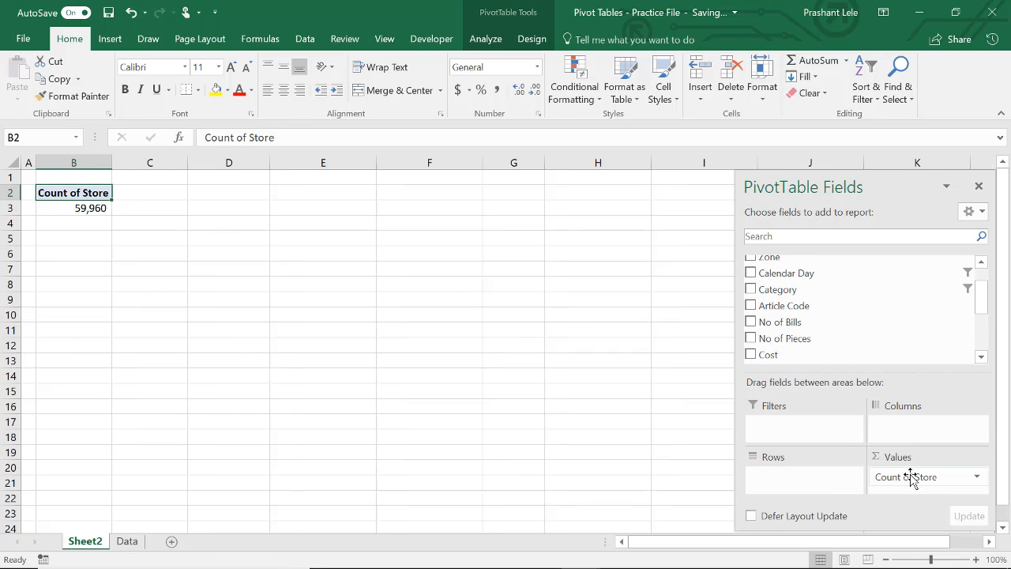
pyautogui.moveTo(913, 478); pyautogui.dragTo(897, 304)
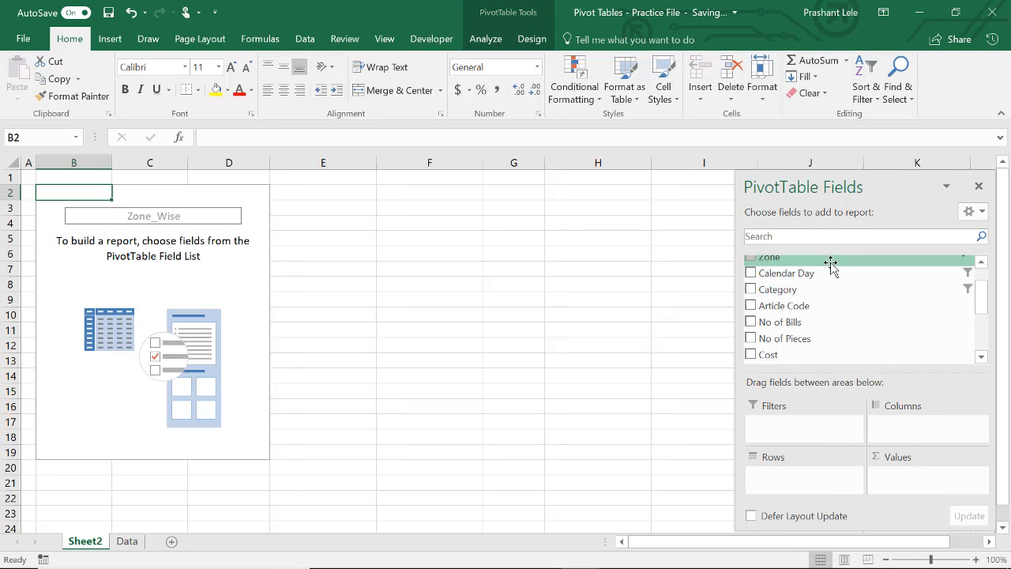
pyautogui.moveTo(830, 262); pyautogui.dragTo(807, 498)
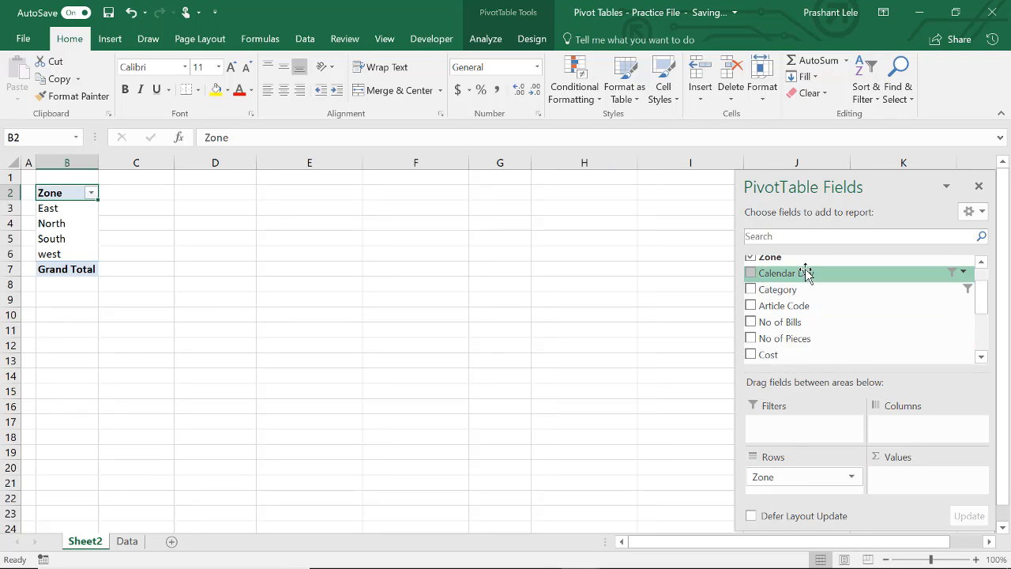
# Step: Add the Discount, Sale Amount and Gross Margin fields to the Zone PivotTable
pyautogui.moveTo(804, 270); pyautogui.dragTo(797, 336)
pyautogui.click(982, 357)
pyautogui.click(982, 357)
pyautogui.click(983, 357)
pyautogui.click(982, 358)
pyautogui.click(982, 357)
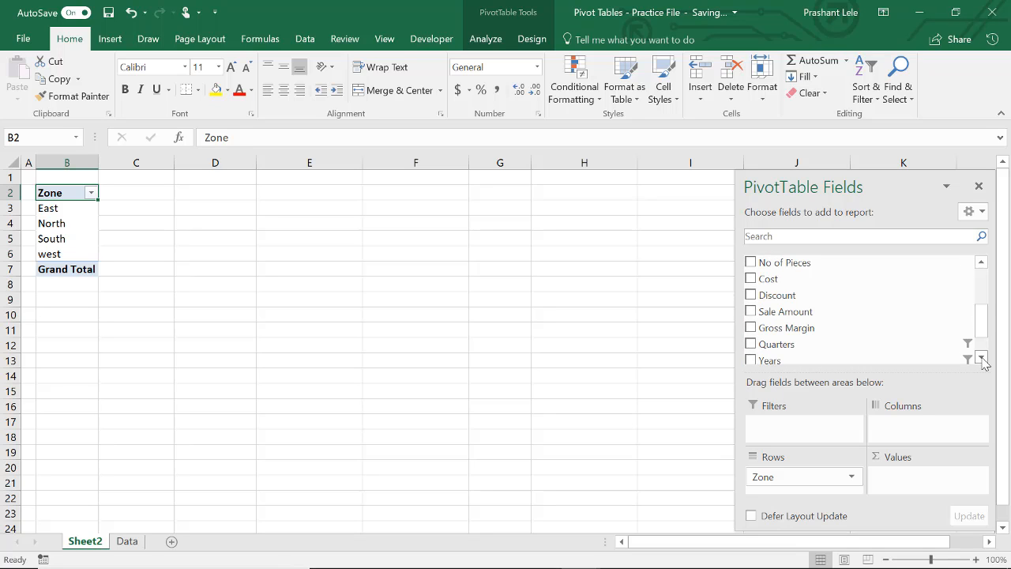
pyautogui.click(750, 294)
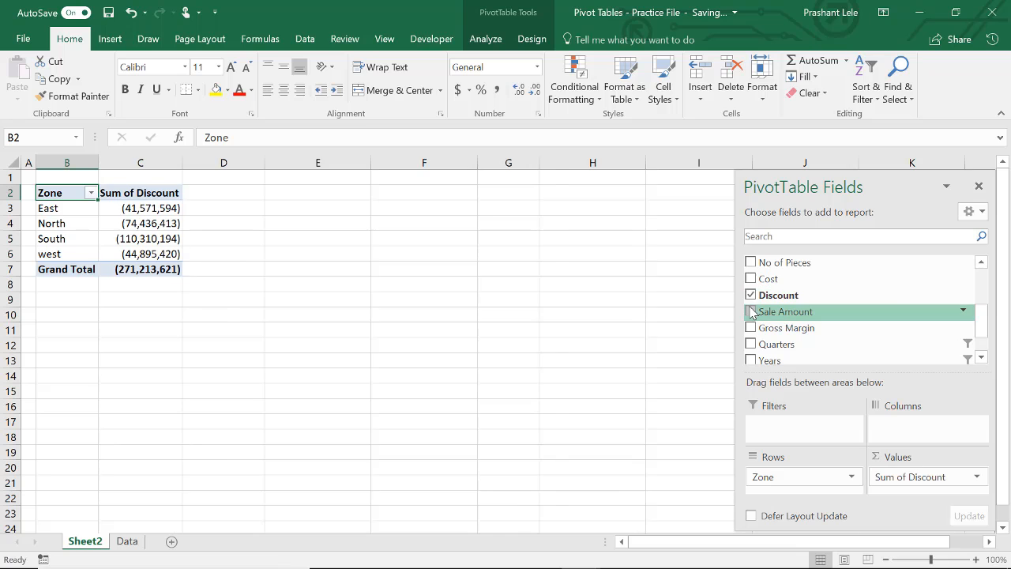
pyautogui.click(751, 311)
pyautogui.click(751, 328)
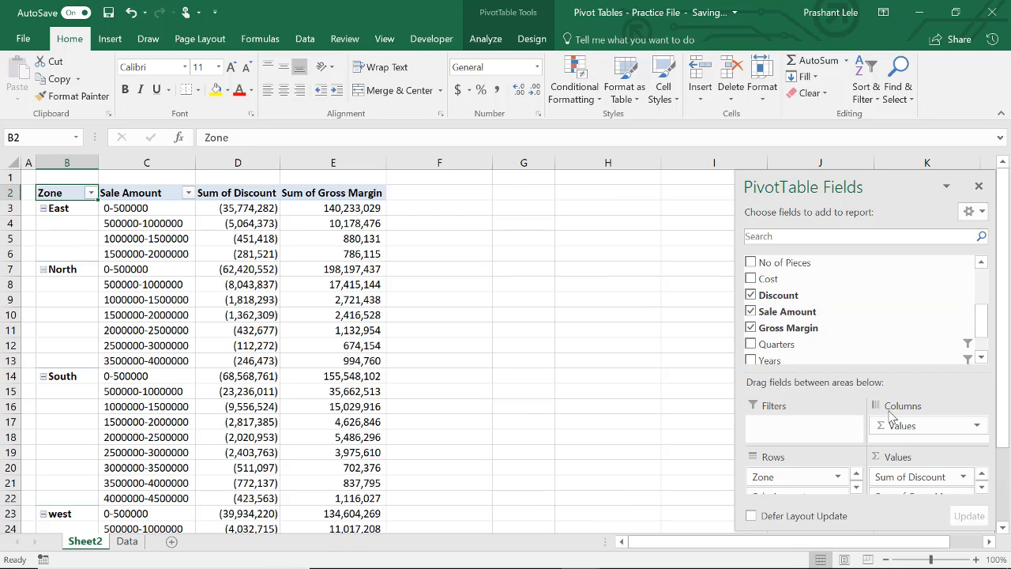
# Step: Ungroup the Sale Amount ranges and move Sale Amount from the rows to the first value field, ahead of Sum of Discount
pyautogui.rightClick(145, 209)
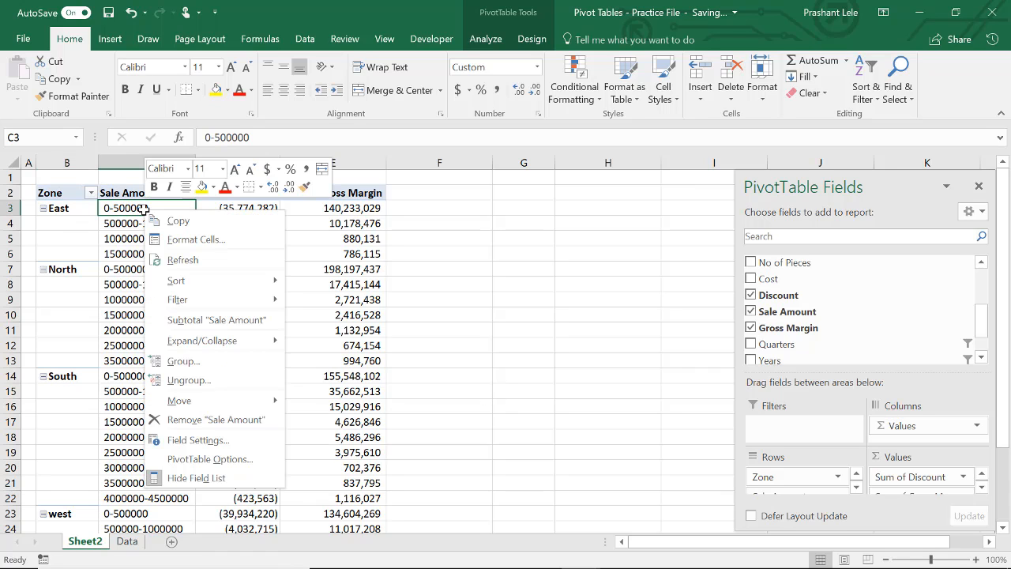
pyautogui.click(190, 381)
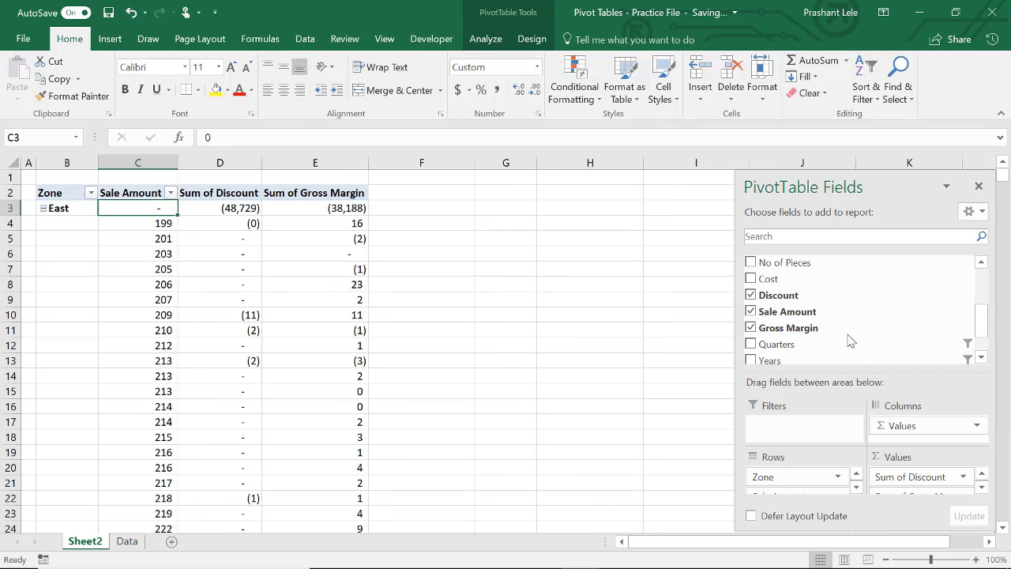
pyautogui.moveTo(859, 371); pyautogui.dragTo(850, 285)
pyautogui.moveTo(795, 445); pyautogui.dragTo(939, 437)
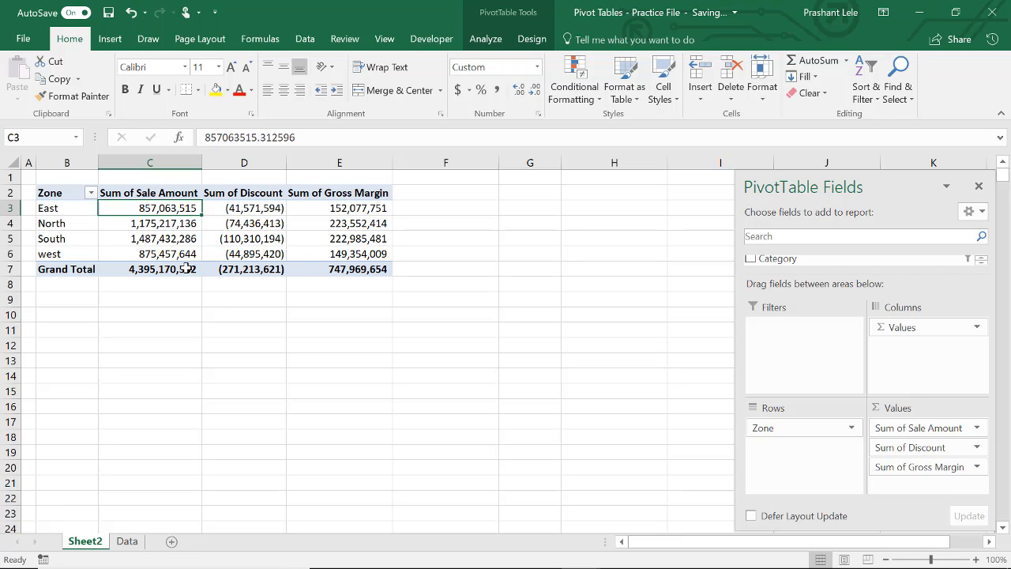
pyautogui.click(354, 272)
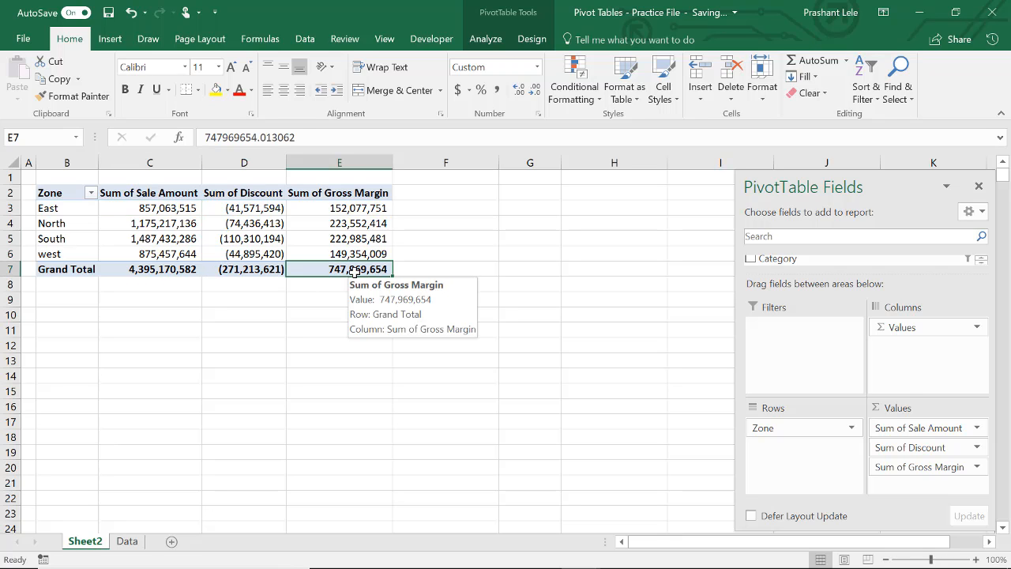
# Step: Try sorting the zones by Sum of Sale Amount from largest to smallest, and undo the sort
pyautogui.rightClick(162, 208)
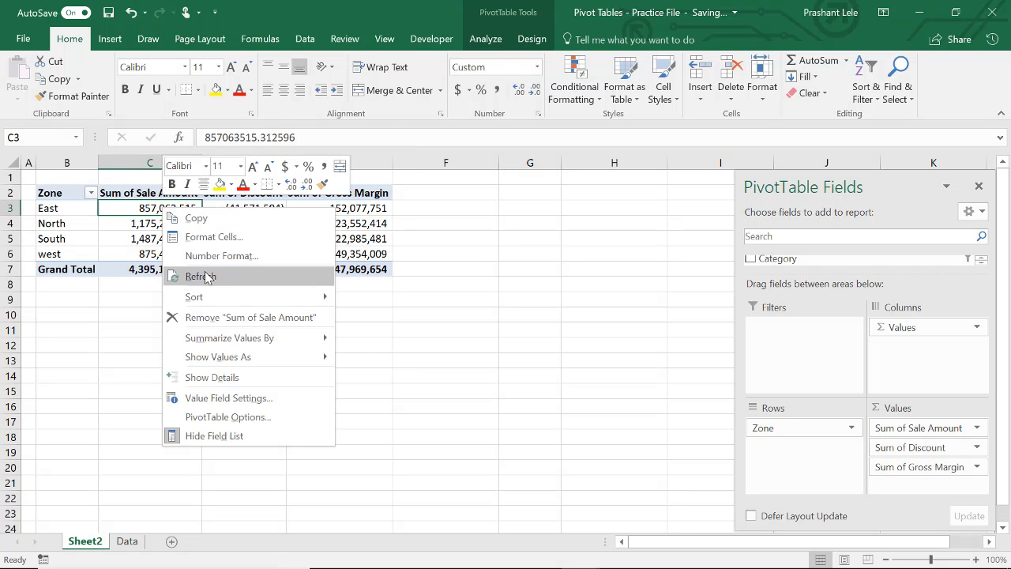
pyautogui.moveTo(222, 296)
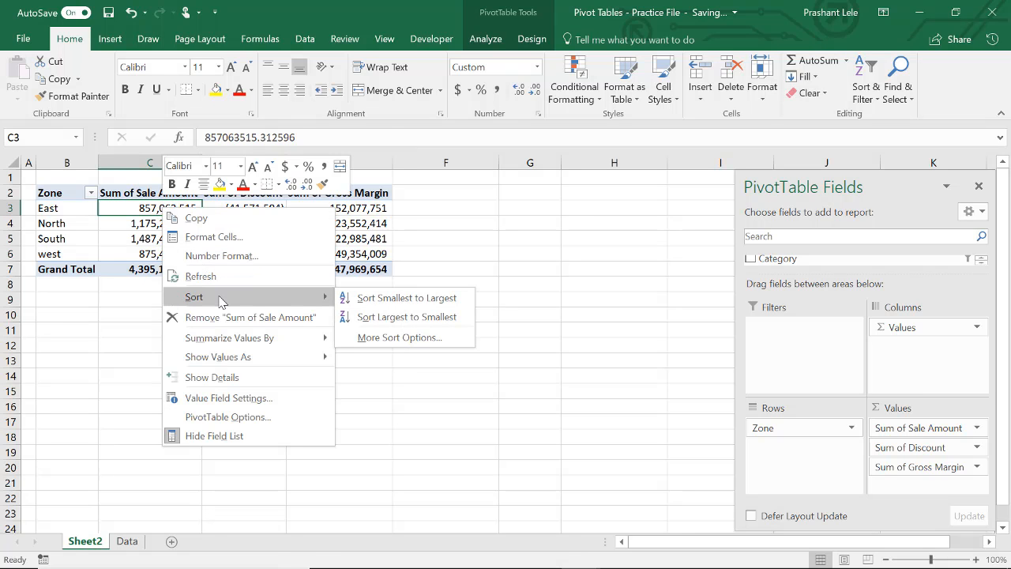
pyautogui.click(382, 317)
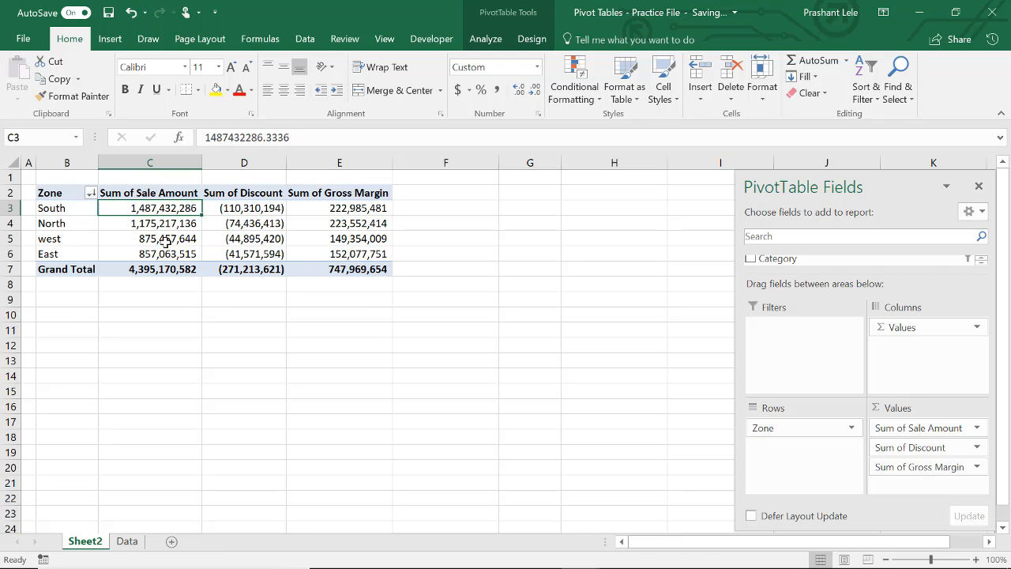
pyautogui.hotkey('ctrl', 'z')
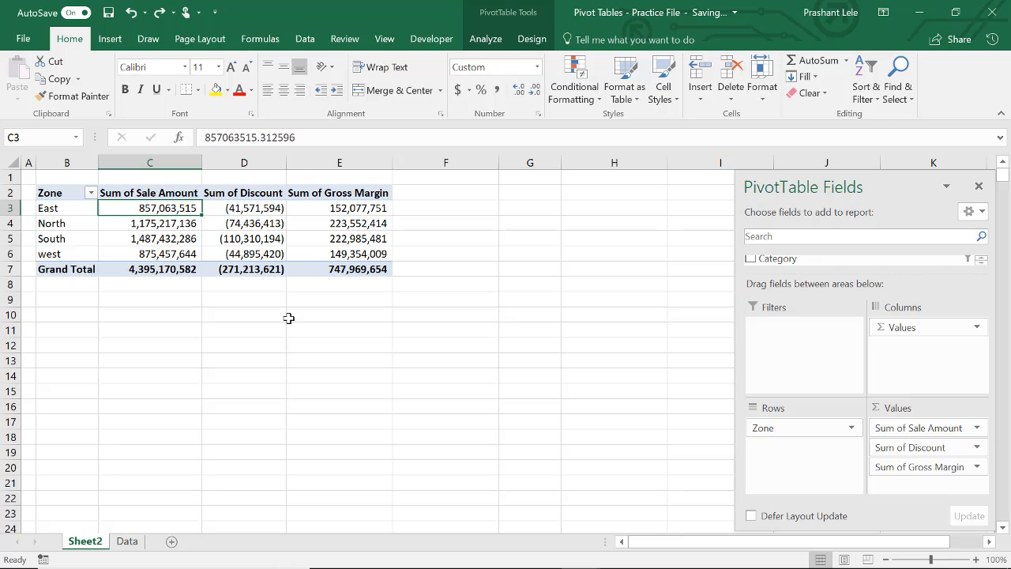
# Step: Sort the Zone rows again in descending order of Sum of Sale Amount
pyautogui.rightClick(158, 208)
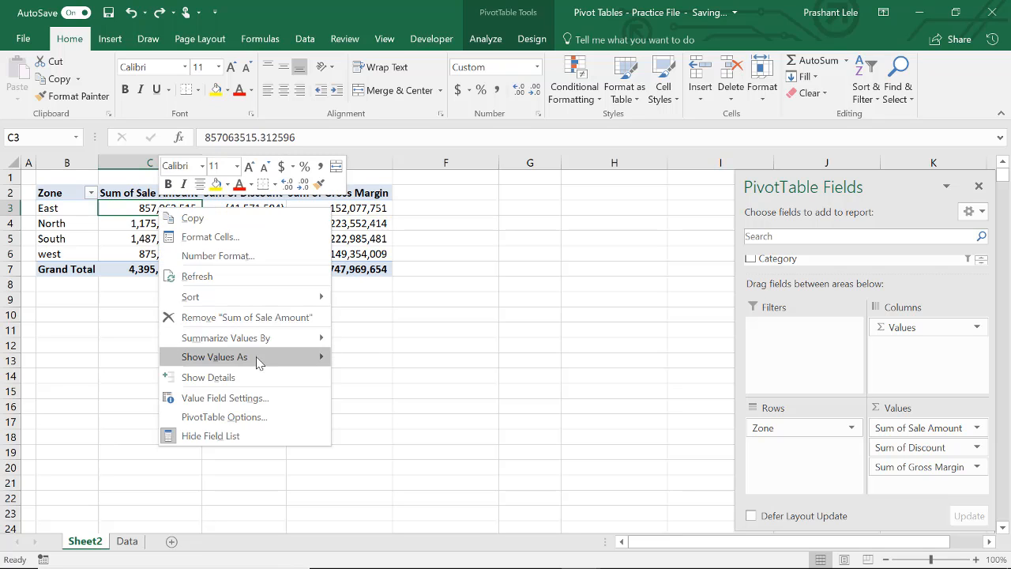
pyautogui.moveTo(280, 303)
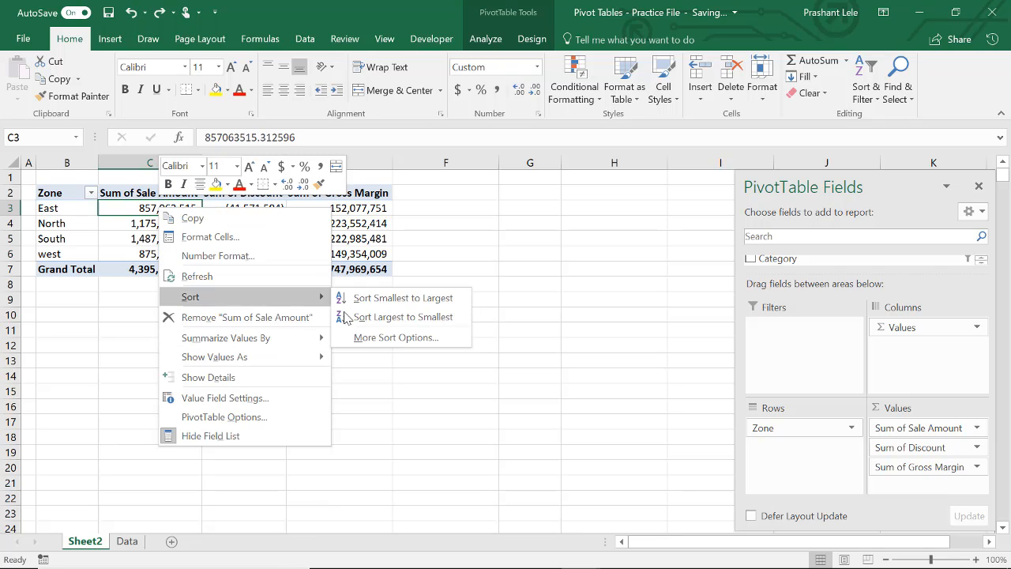
pyautogui.click(380, 318)
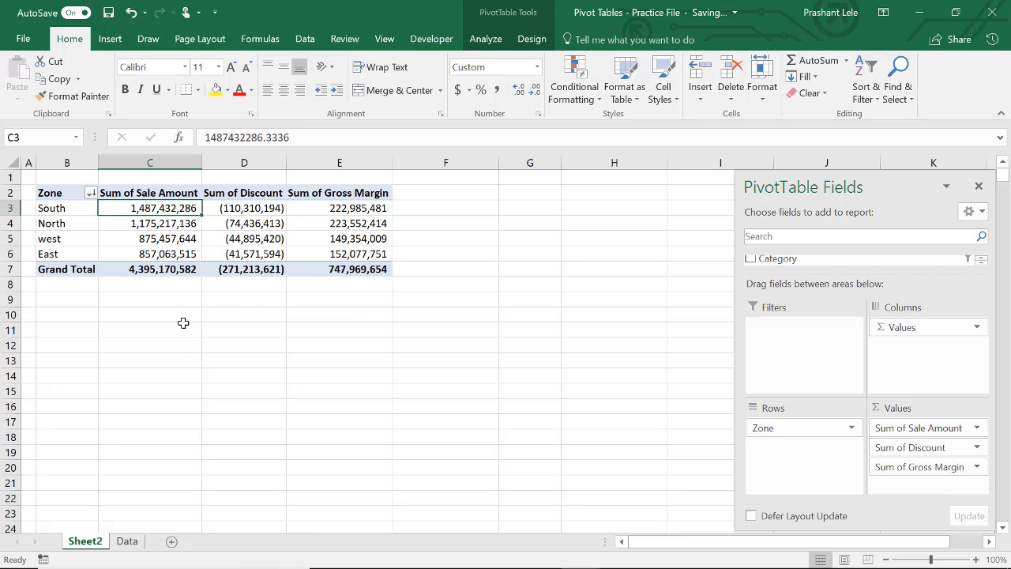
# Step: Sort the Zone labels A to Z and manually reorder them as North, East, west, South
pyautogui.click(91, 193)
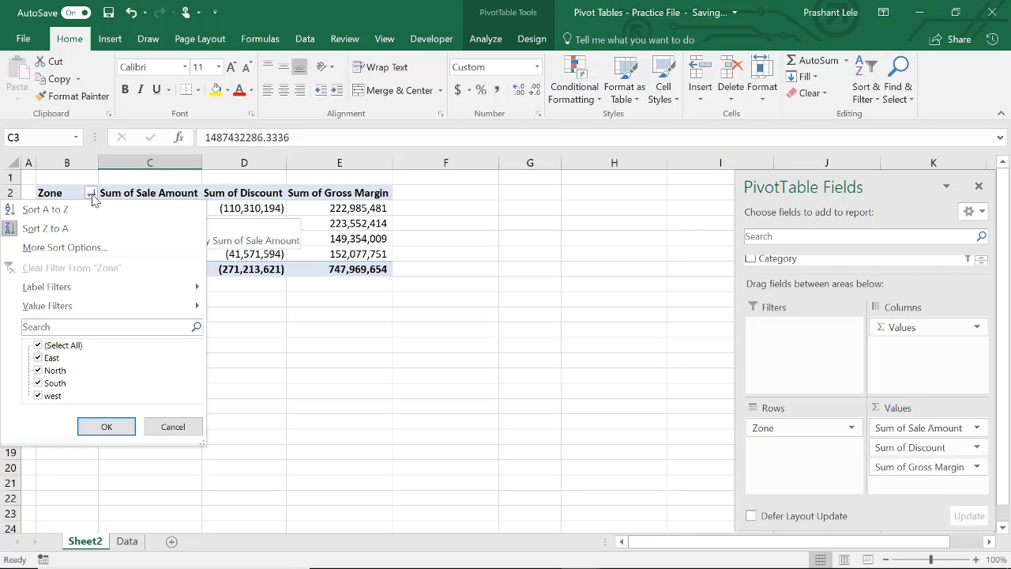
pyautogui.click(58, 210)
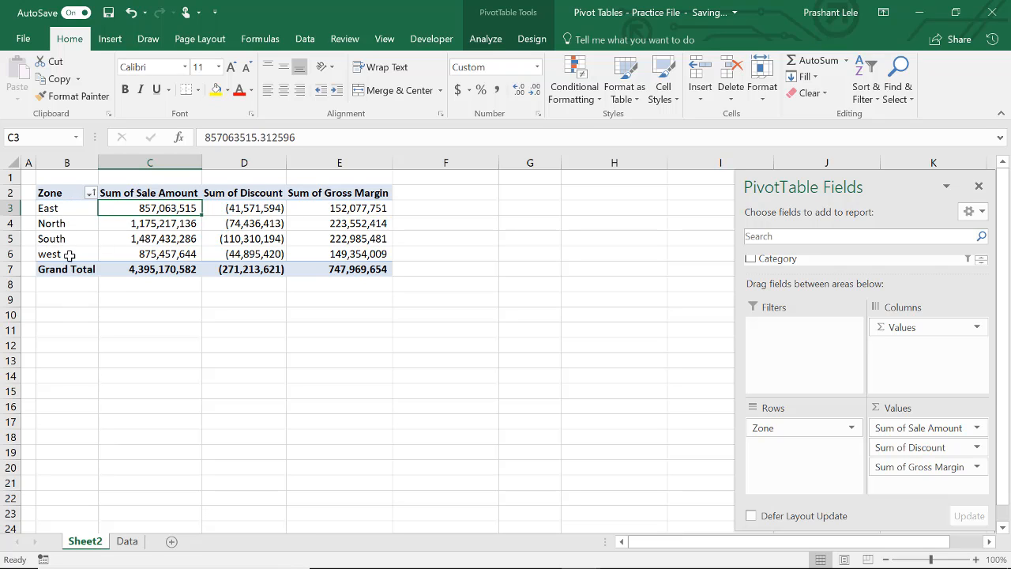
pyautogui.click(67, 224)
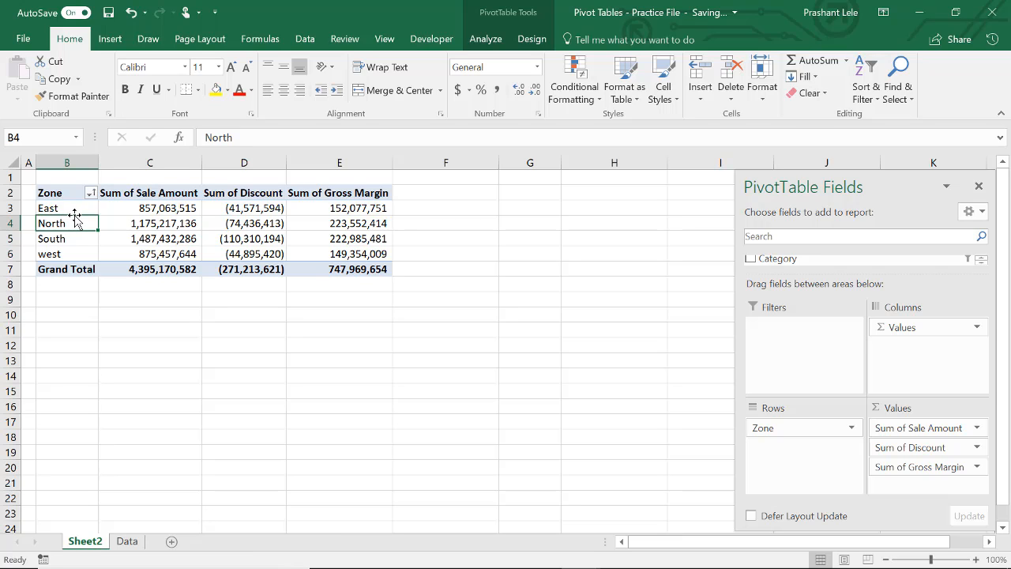
pyautogui.moveTo(76, 217); pyautogui.dragTo(75, 209)
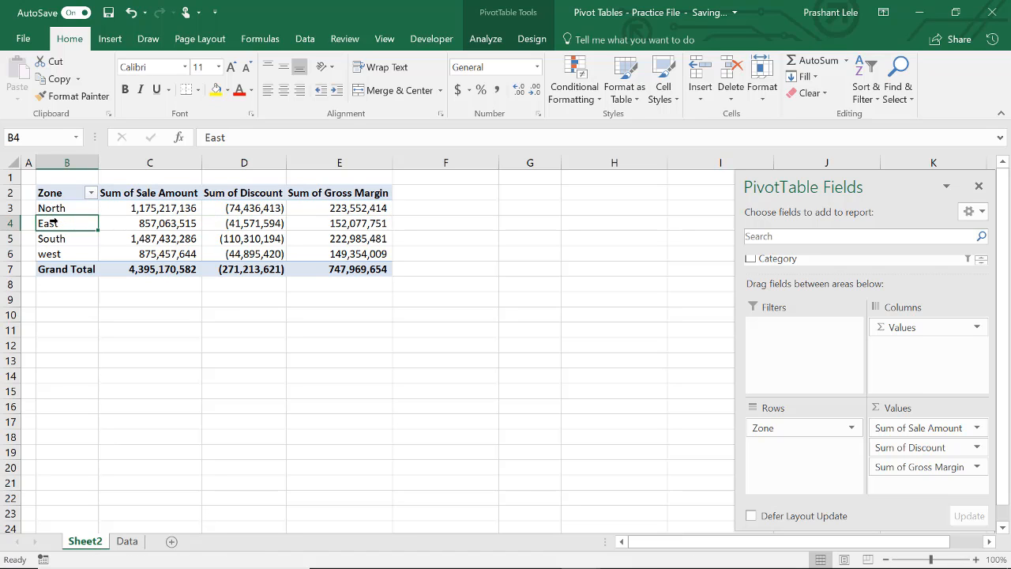
pyautogui.click(62, 254)
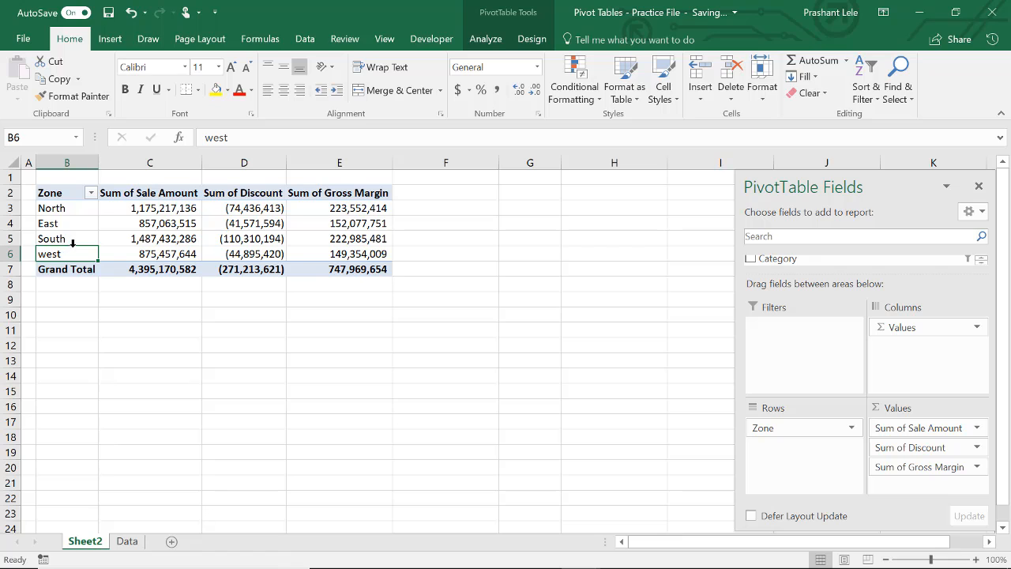
pyautogui.moveTo(73, 245); pyautogui.dragTo(72, 237)
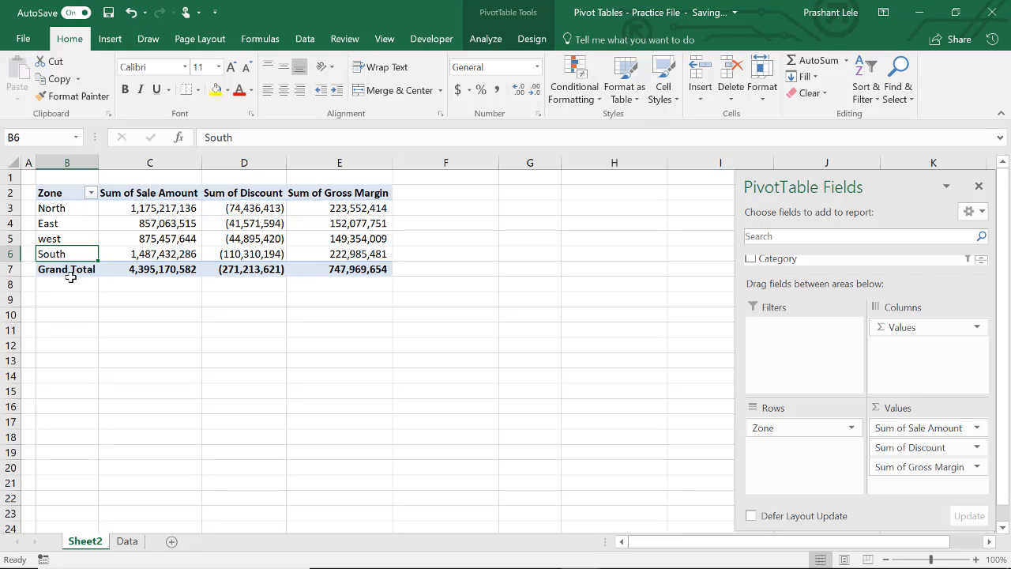
pyautogui.click(87, 272)
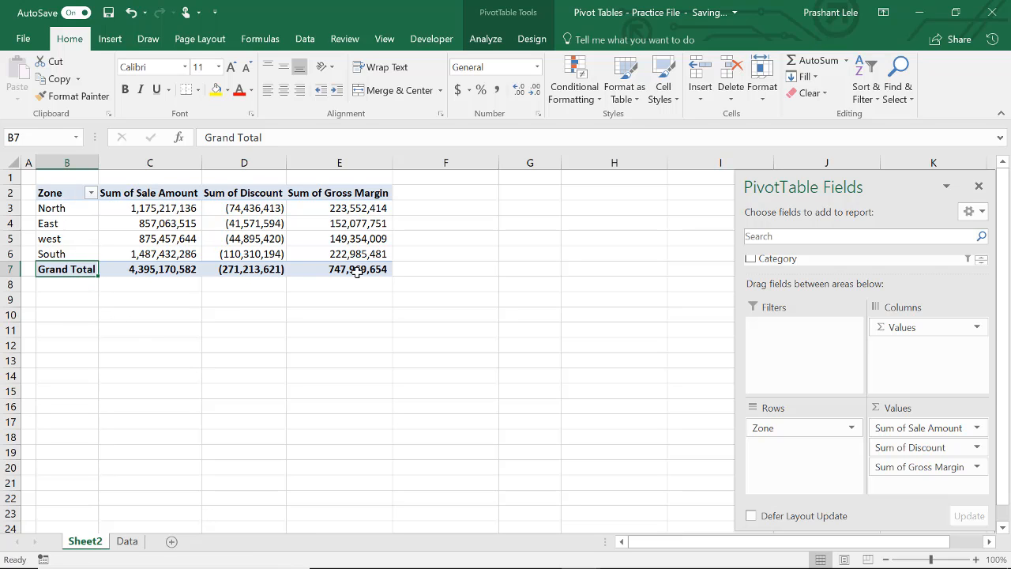
pyautogui.click(358, 271)
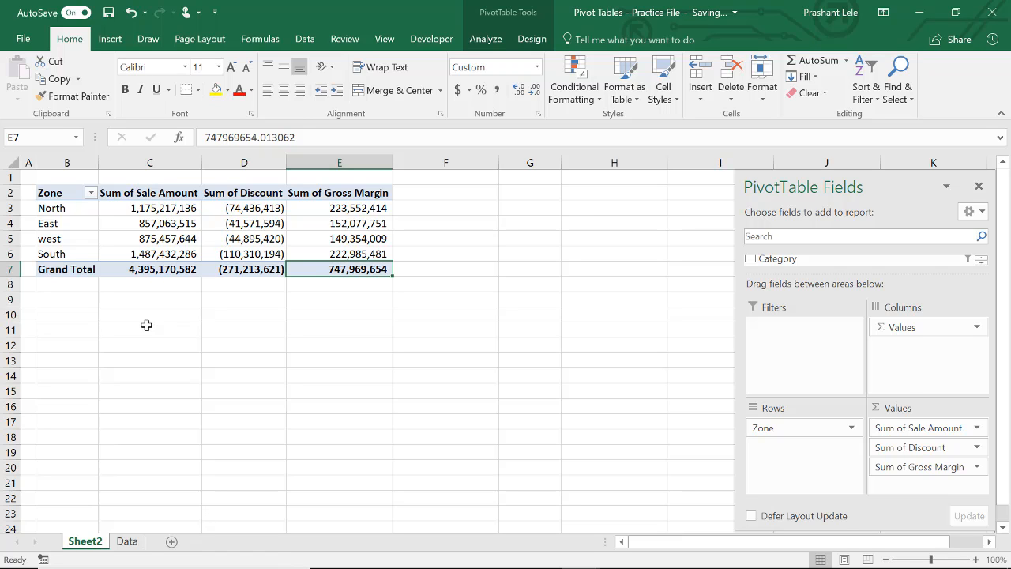
pyautogui.click(423, 287)
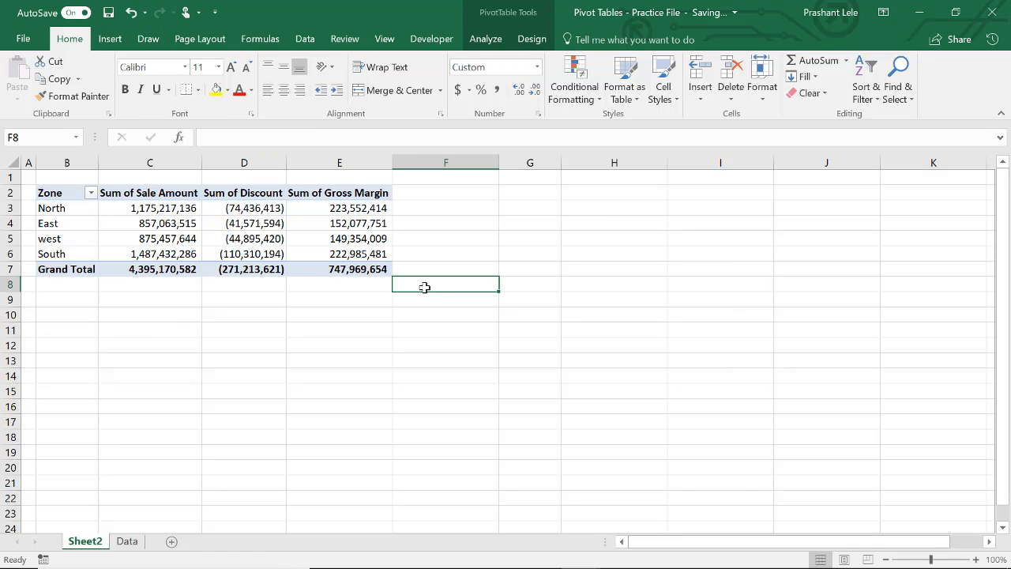